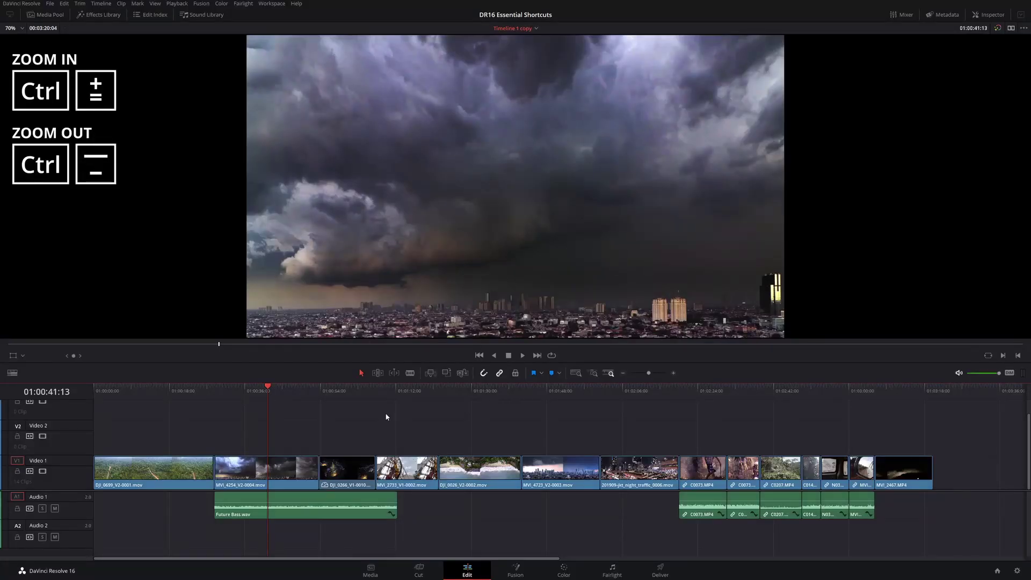
Fit the edit to the timeline, then scrub the playhead back through the storm clip to 01:00:39:10
{"action": "key", "text": "ctrl+equal"}
{"action": "key", "text": "ctrl+equal"}
{"action": "key", "text": "ctrl+equal"}
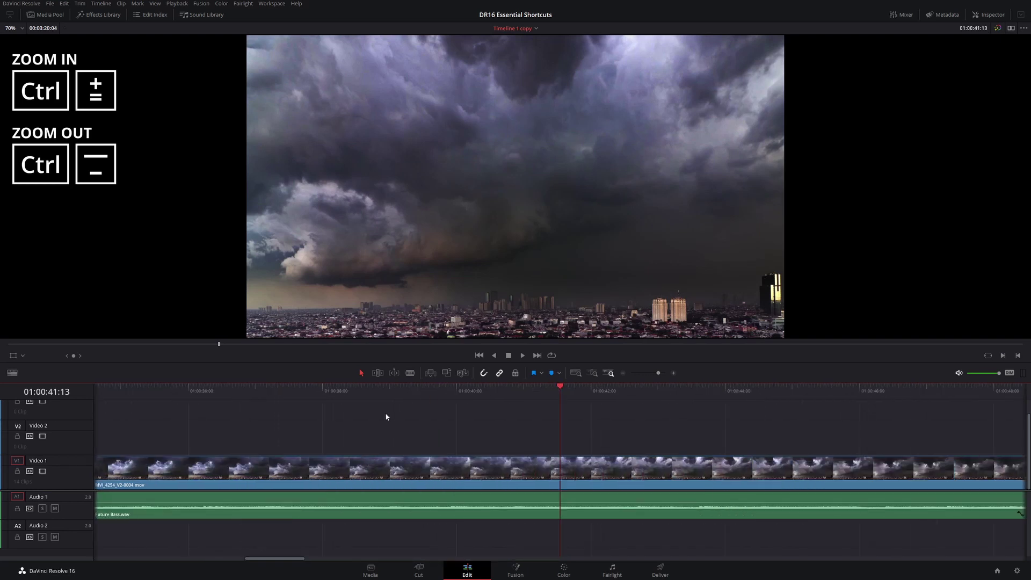
{"action": "key", "text": "ctrl+equal"}
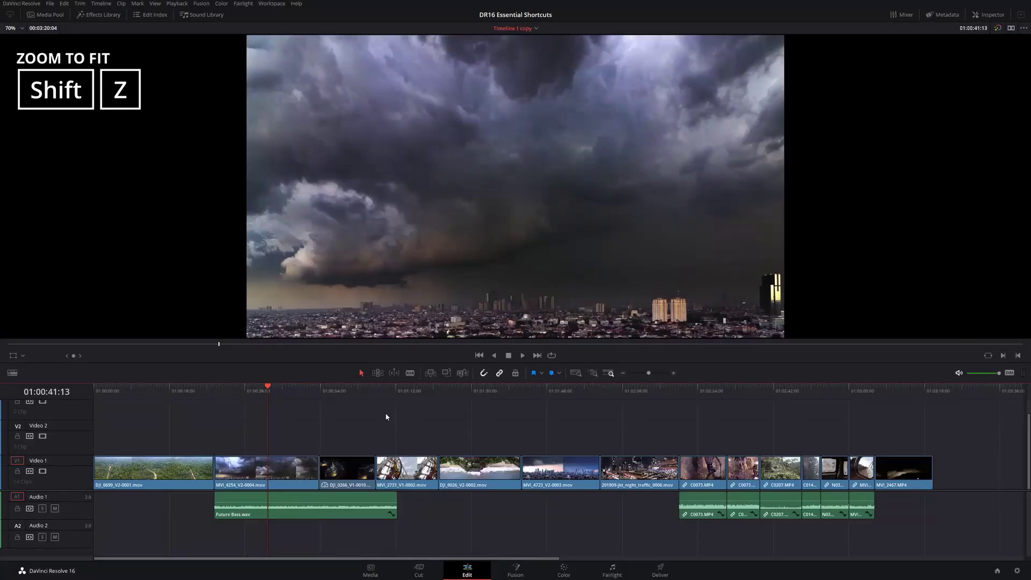
{"action": "key", "text": "shift+z"}
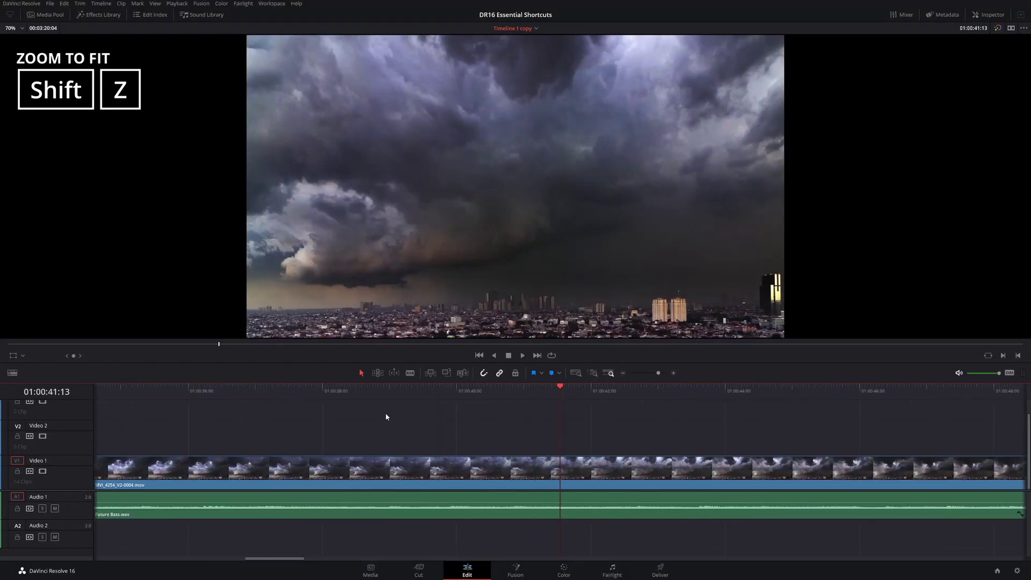
{"action": "key", "text": "shift+z"}
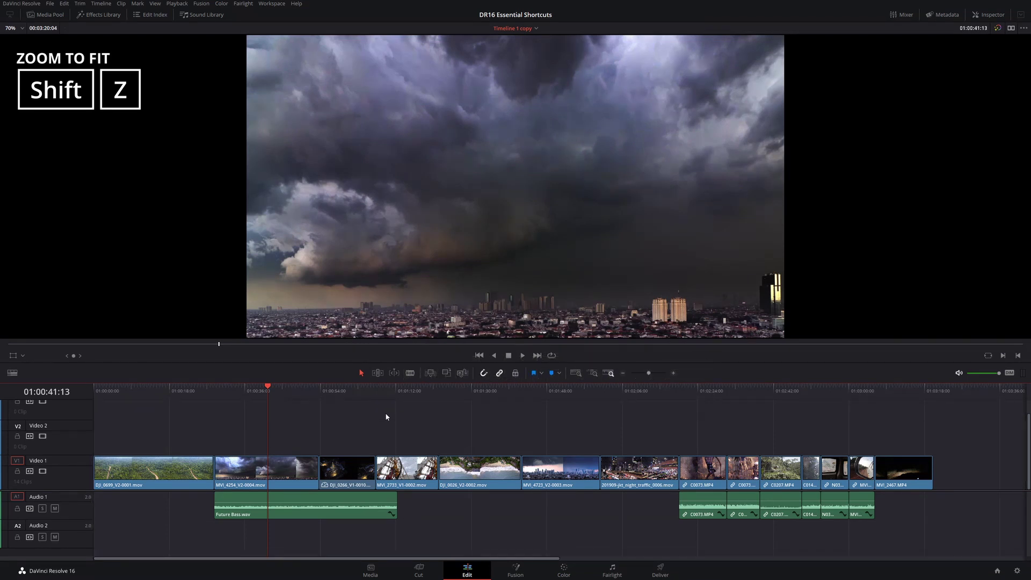
{"action": "key", "text": "ctrl+minus"}
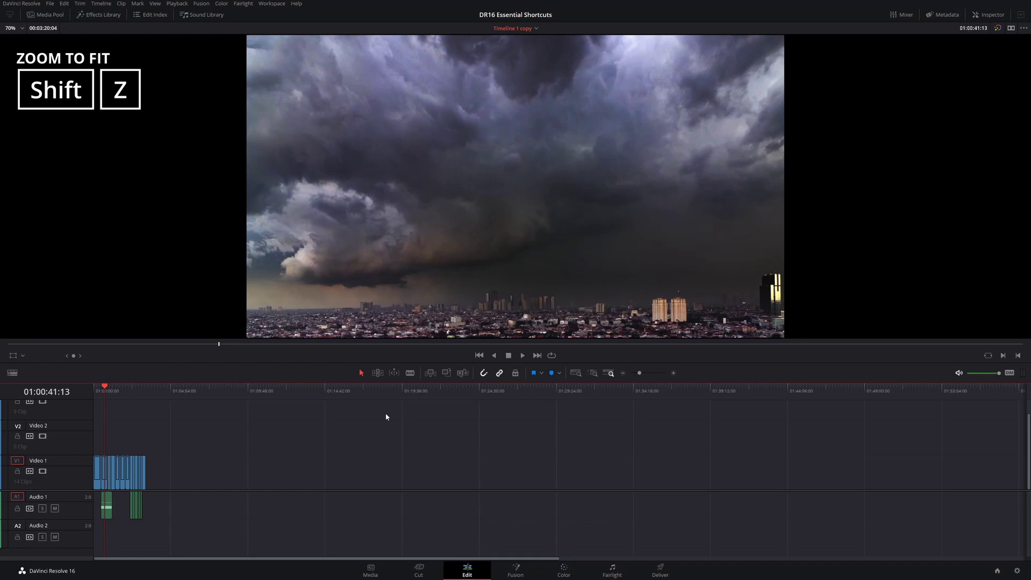
{"action": "key", "text": "shift+z"}
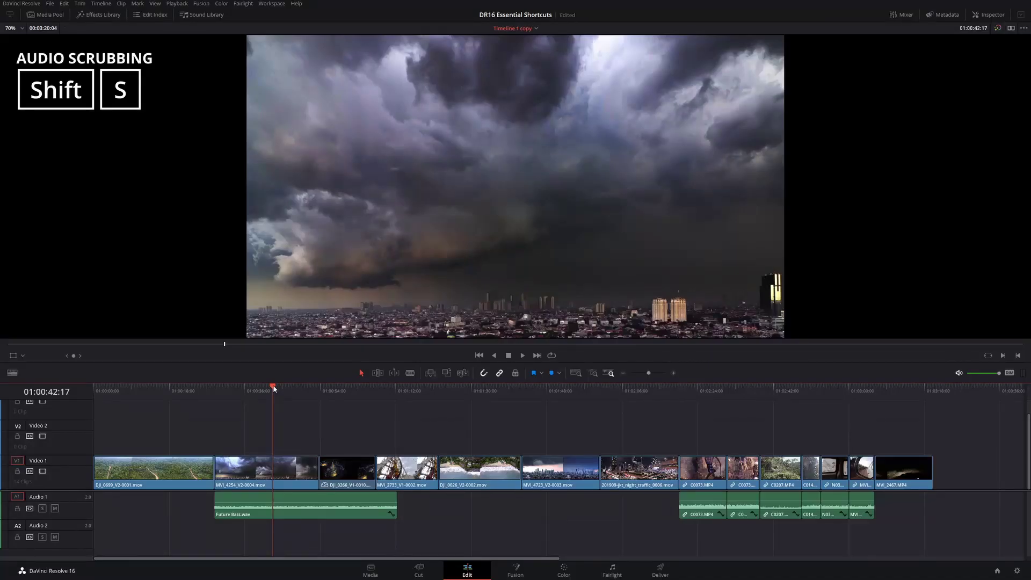
{"action": "left_click_drag", "start_coordinate": [274, 388], "coordinate": [271, 399]}
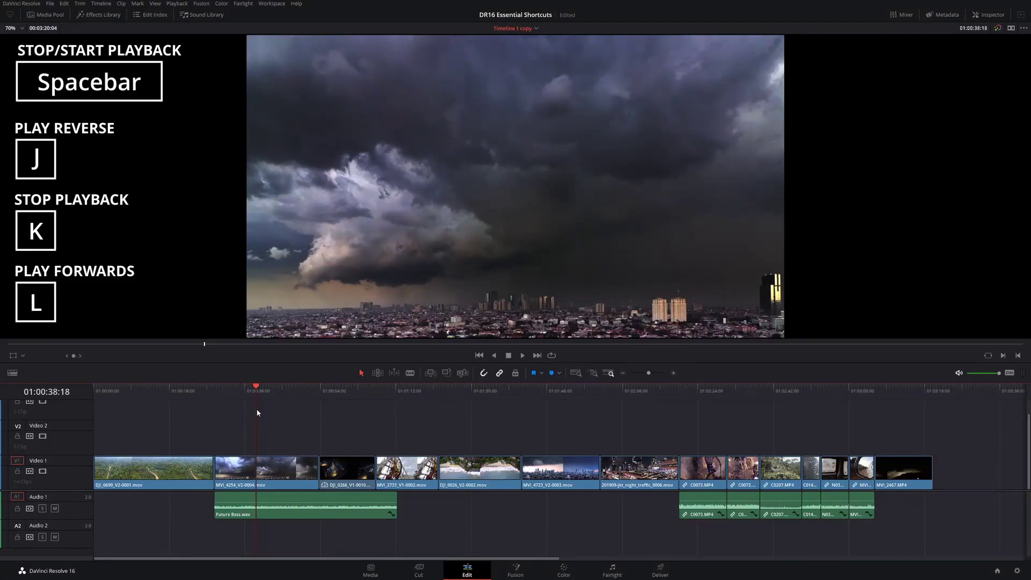
Start and stop playback with Spacebar, then play the edit in reverse with J
{"action": "key", "text": "space"}
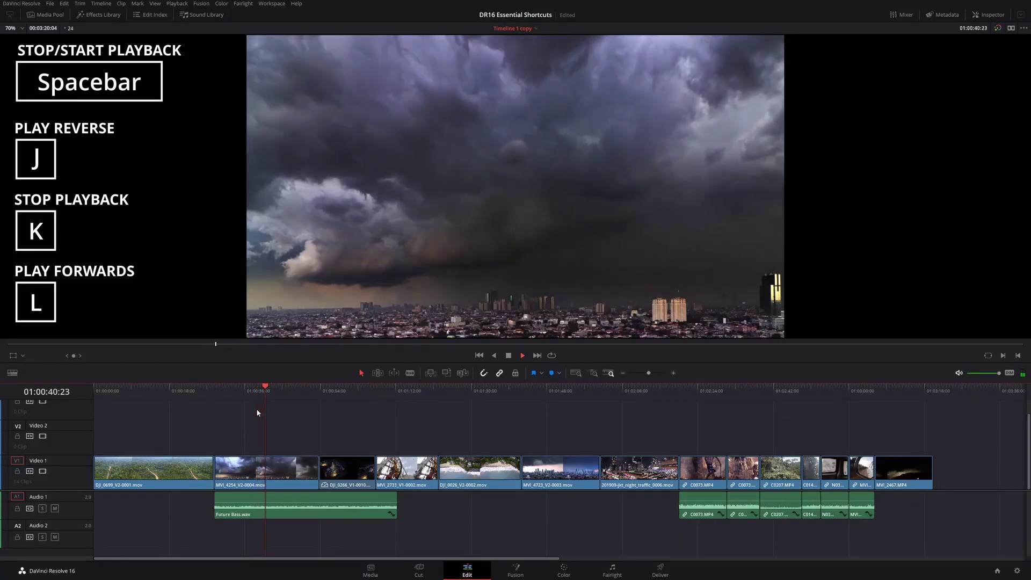
{"action": "key", "text": "space"}
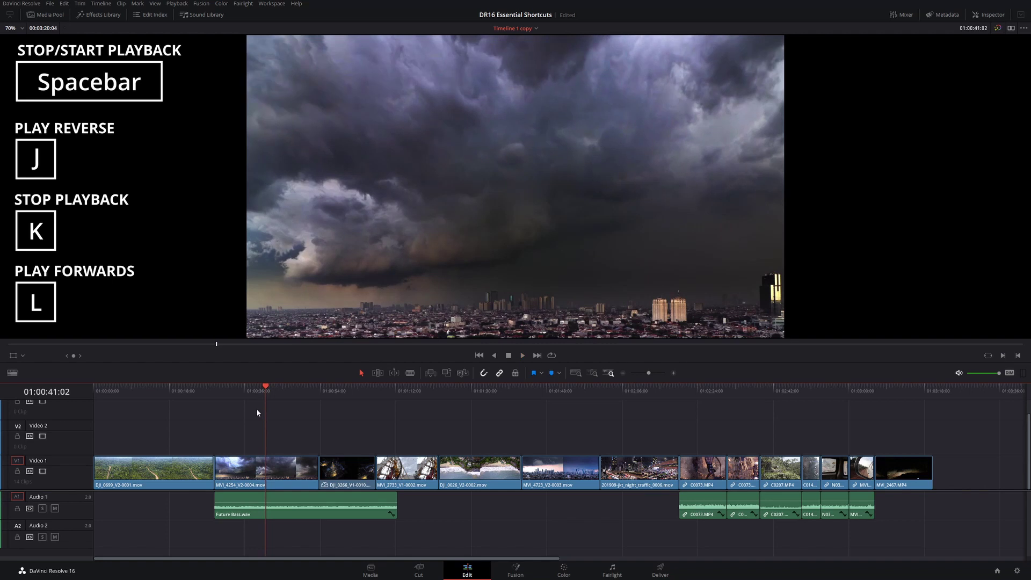
{"action": "key", "text": "j"}
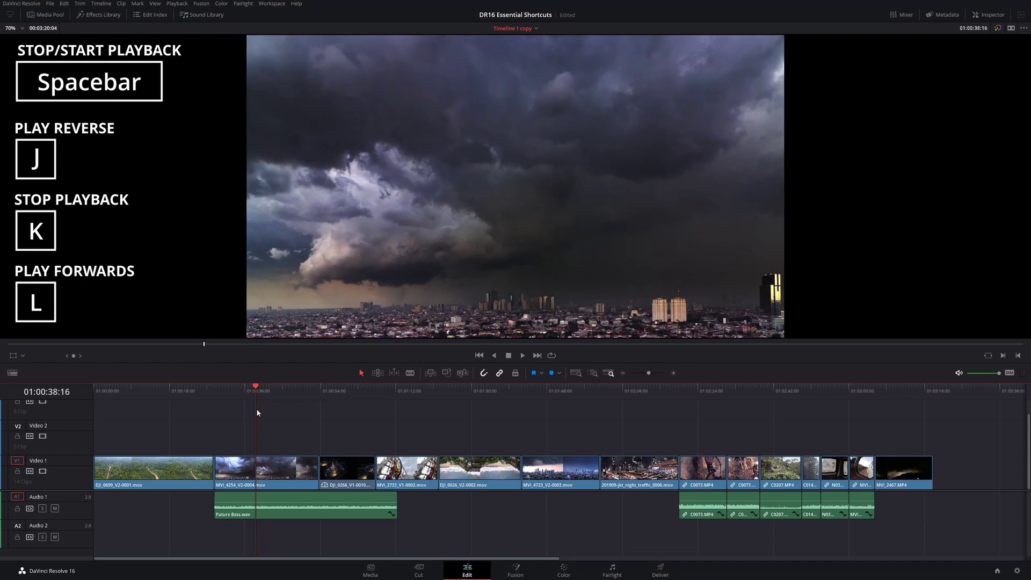
Play forward at increasing speeds, stop, then play backward faster into the jungle clip near 01:02:39
{"action": "key", "text": "l"}
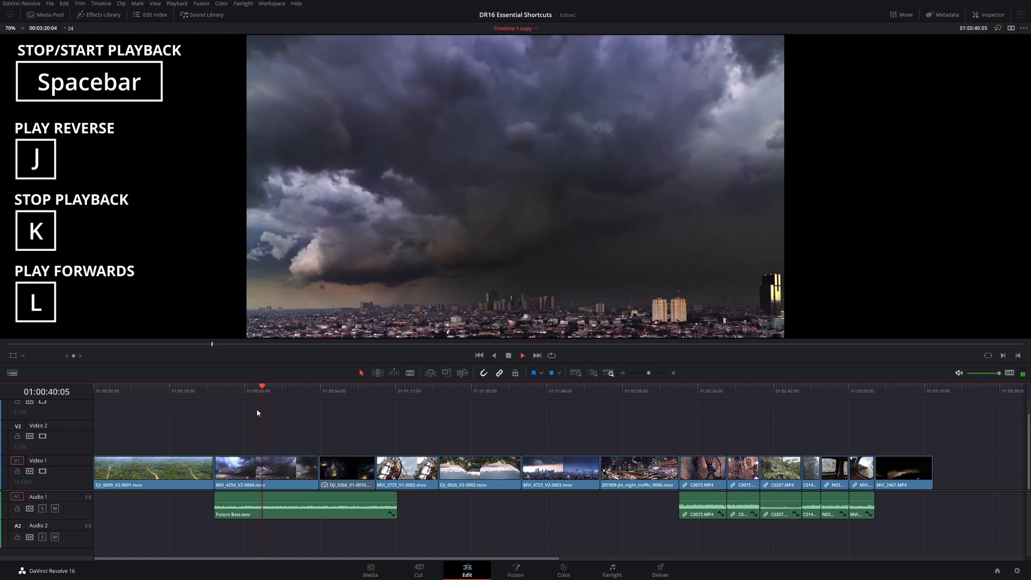
{"action": "key", "text": "l"}
{"action": "key", "text": "l"}
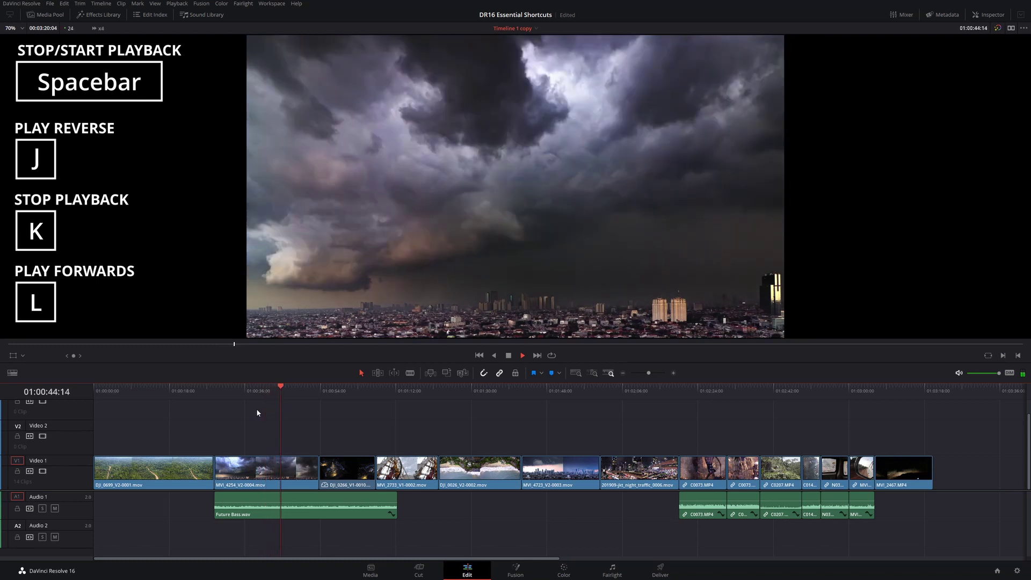
{"action": "key", "text": "l"}
{"action": "key", "text": "l"}
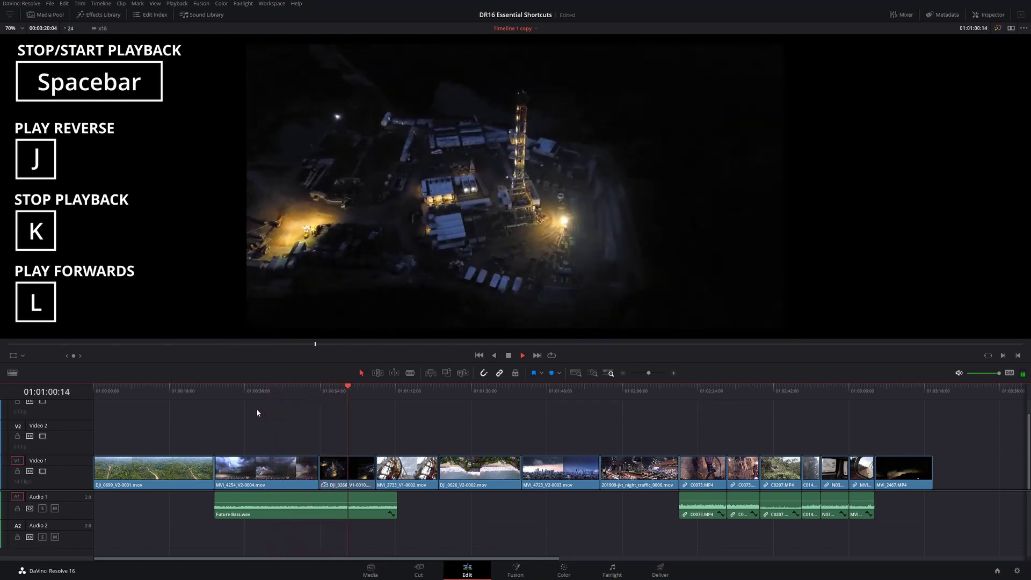
{"action": "key", "text": "l"}
{"action": "key", "text": "k"}
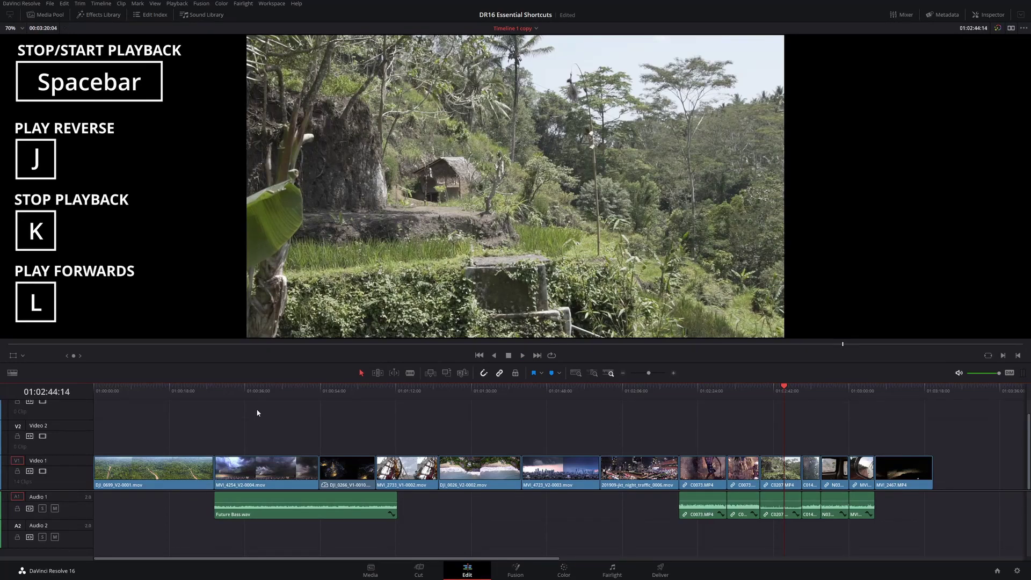
{"action": "key", "text": "j"}
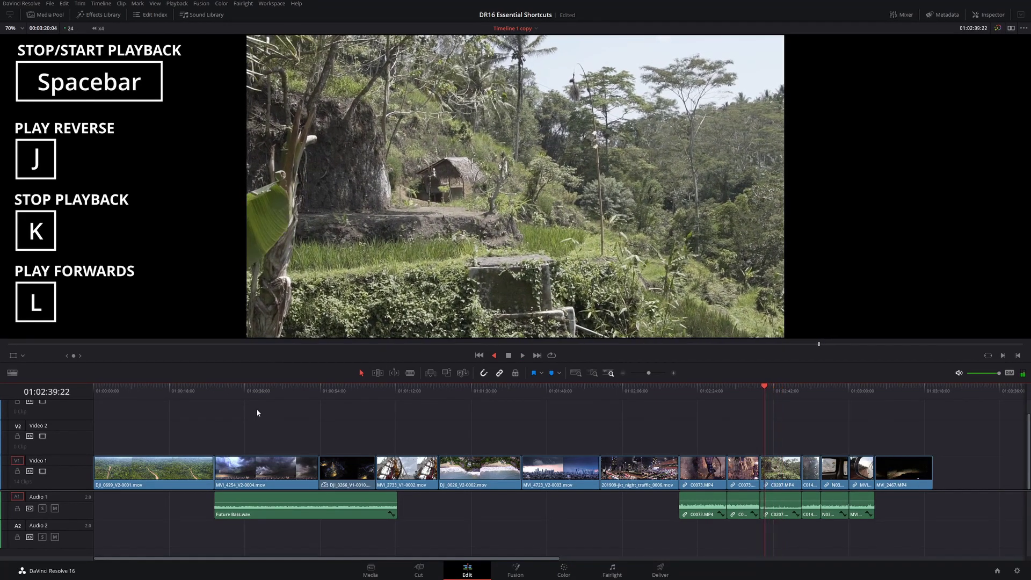
{"action": "key", "text": "j"}
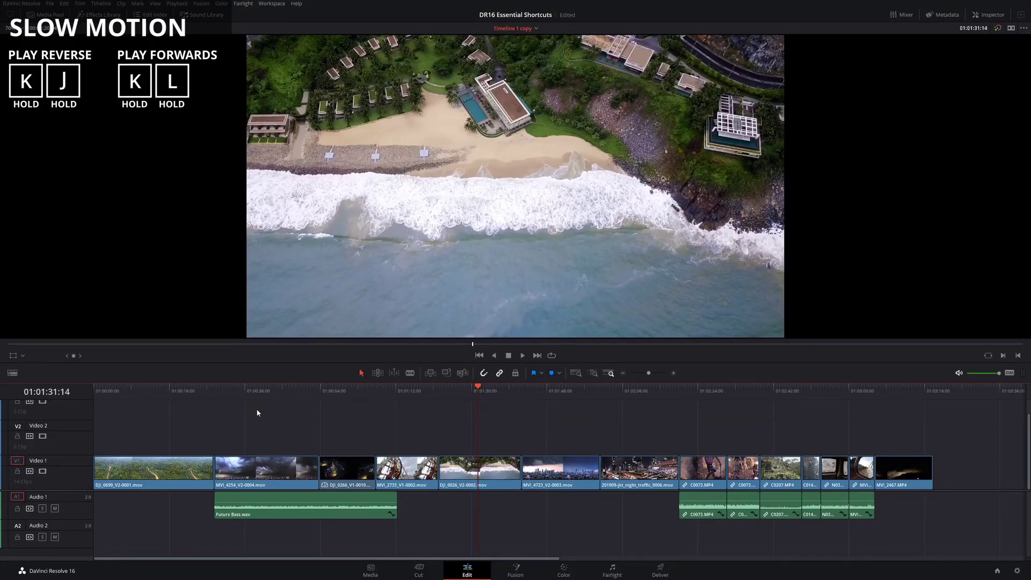
Play the beach aerial clip in slow motion both ways, then step one frame back and forward
{"action": "key", "text": "k+l"}
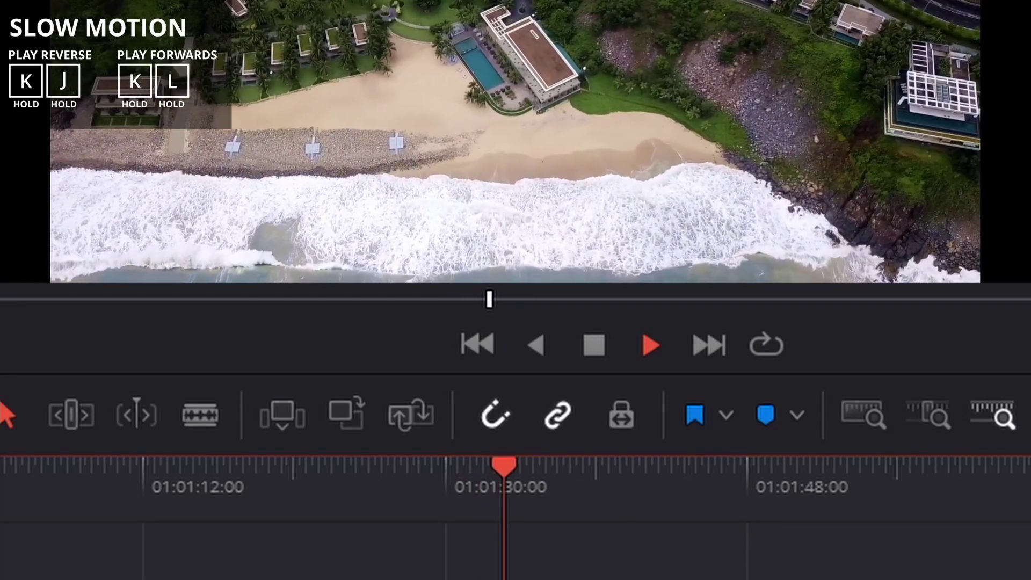
{"action": "key", "text": "k"}
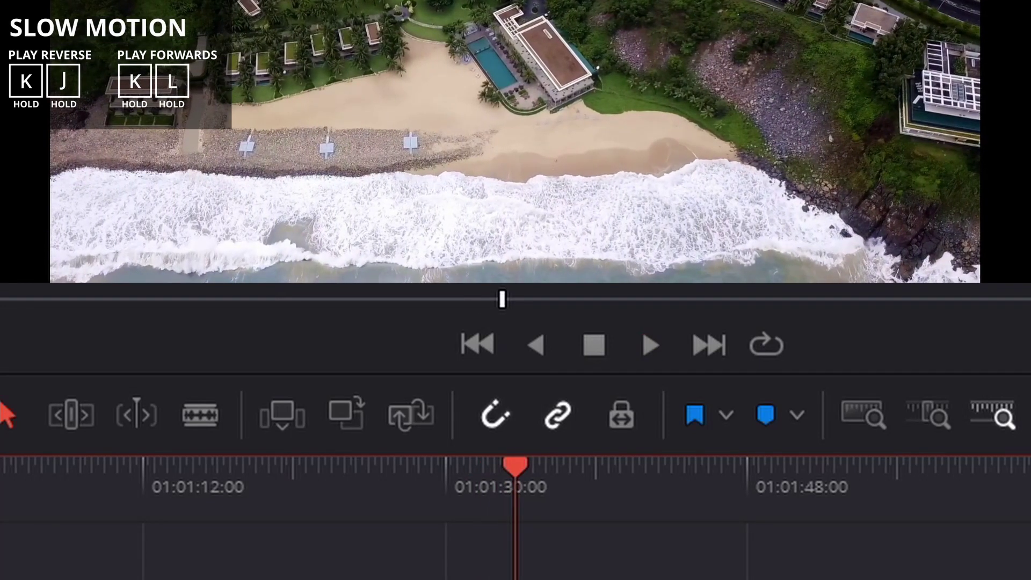
{"action": "key", "text": "k+j"}
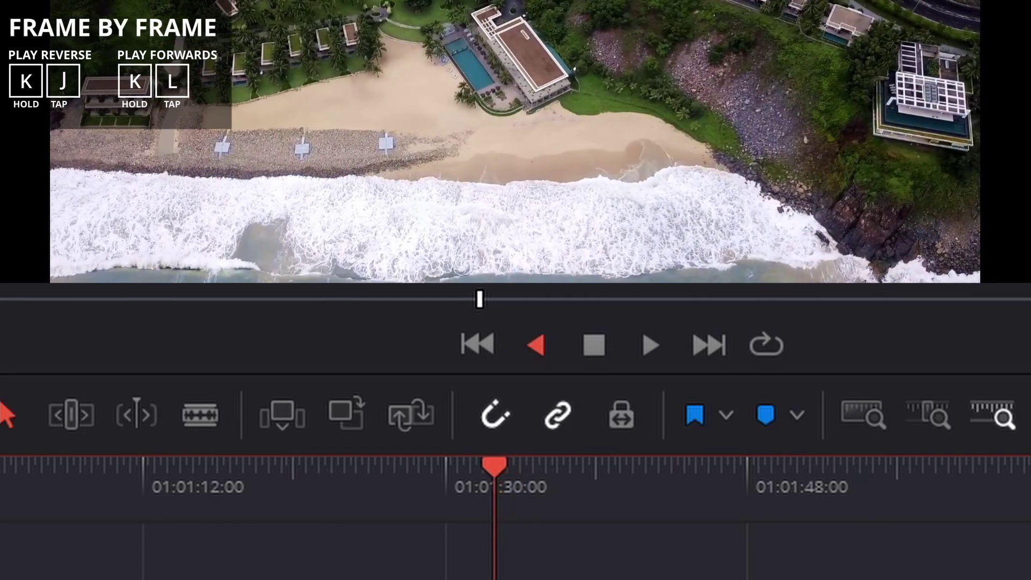
{"action": "key", "text": "k"}
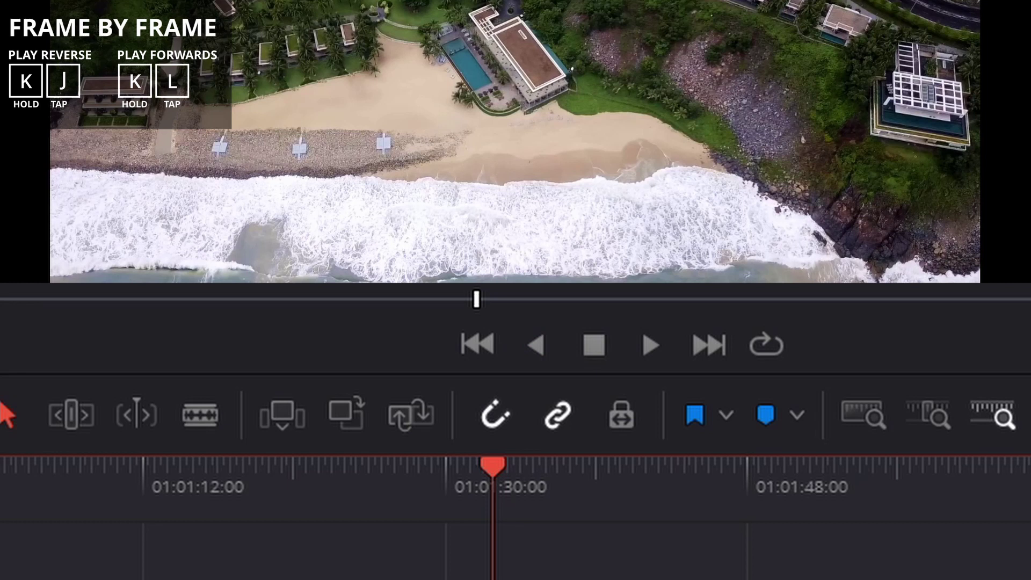
{"action": "key", "text": "l"}
{"action": "key", "text": "l"}
{"action": "key", "text": "l"}
{"action": "key", "text": "l"}
{"action": "key", "text": "l"}
{"action": "key", "text": "l"}
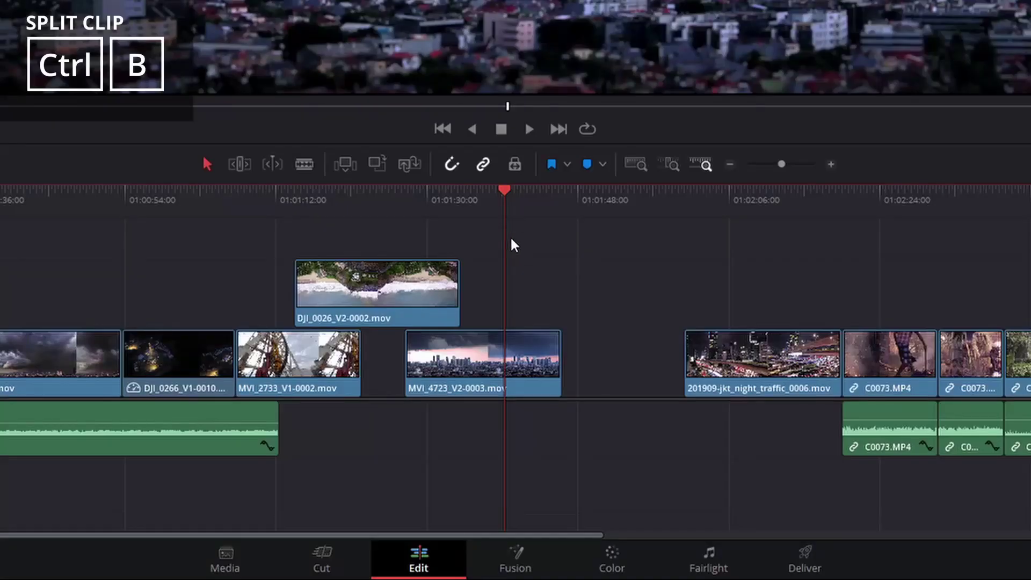
Split the city skyline clip at the playhead with Ctrl+B
{"action": "key", "text": "ctrl+b"}
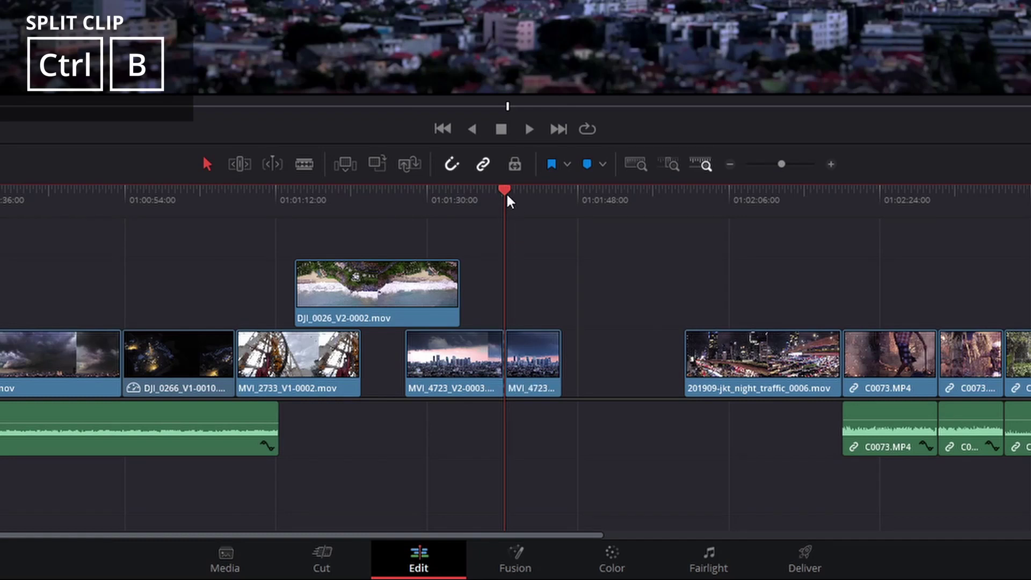
{"action": "left_click_drag", "start_coordinate": [505, 194], "coordinate": [539, 214]}
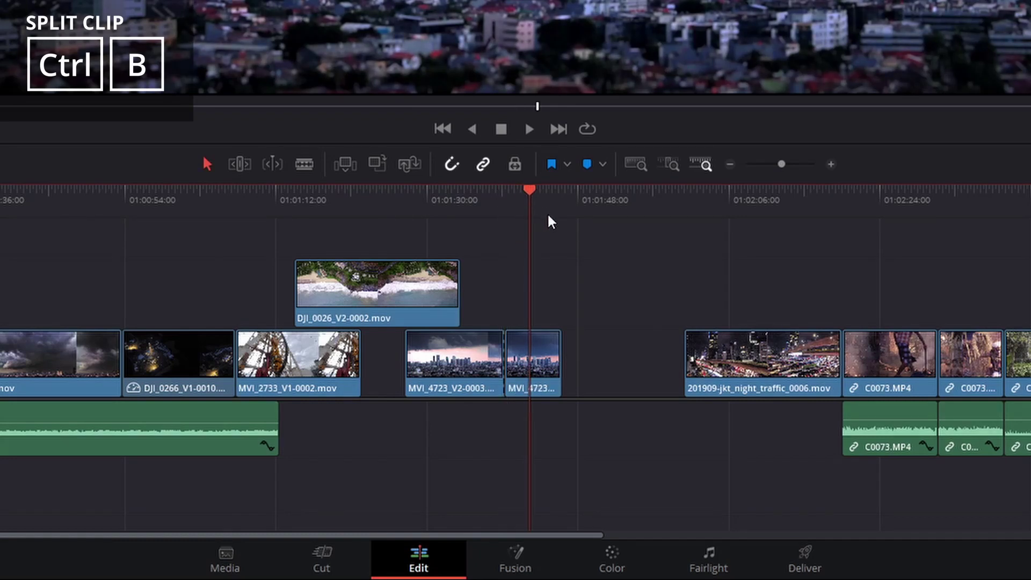
{"action": "key", "text": "ctrl+b"}
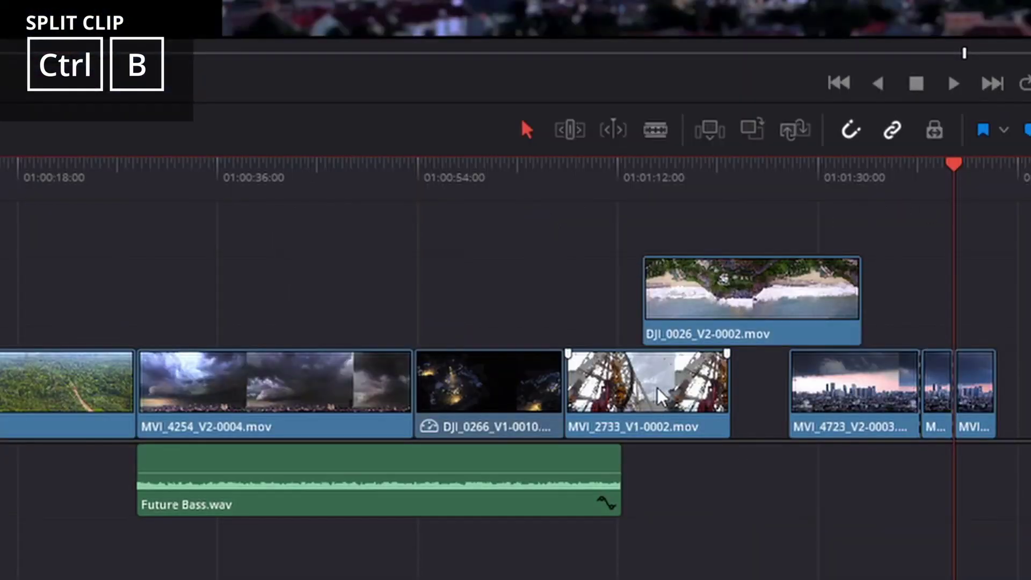
Stack MVI_2733 and DJI_0026 on higher tracks and split all three clips at once
{"action": "left_click_drag", "start_coordinate": [654, 400], "coordinate": [546, 311]}
{"action": "left_click_drag", "start_coordinate": [723, 306], "coordinate": [510, 235]}
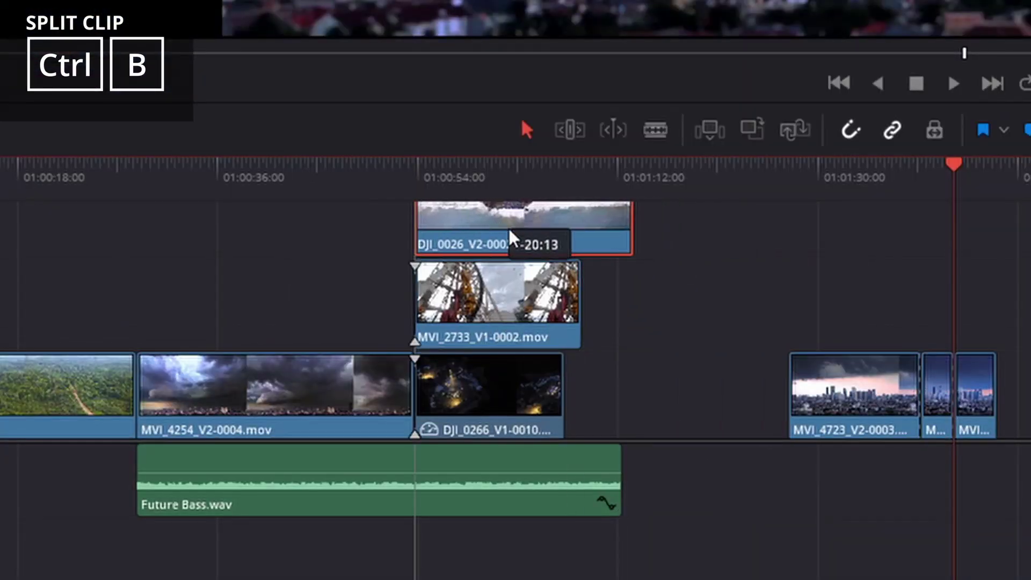
{"action": "left_click", "coordinate": [501, 169]}
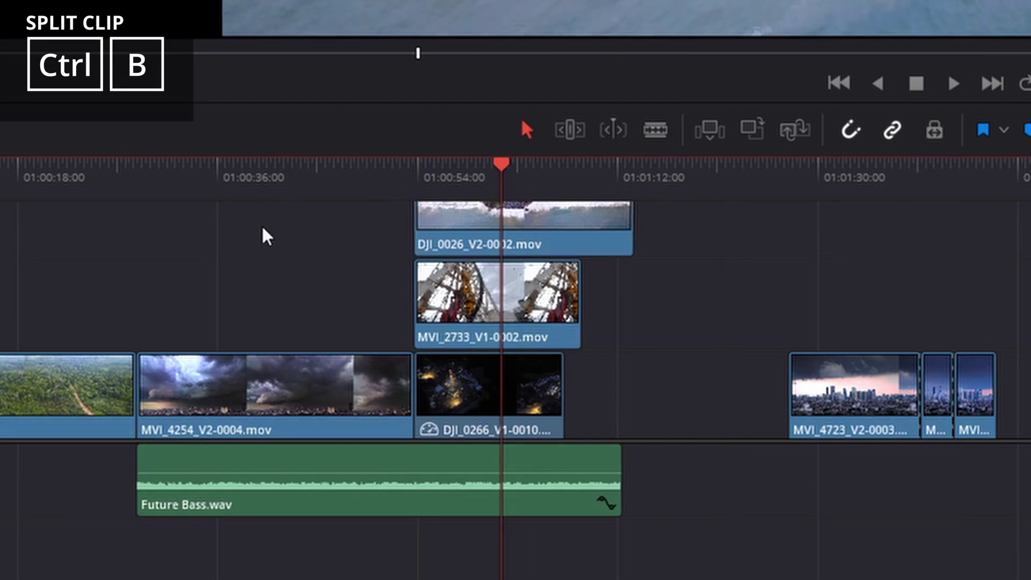
{"action": "key", "text": "ctrl+b"}
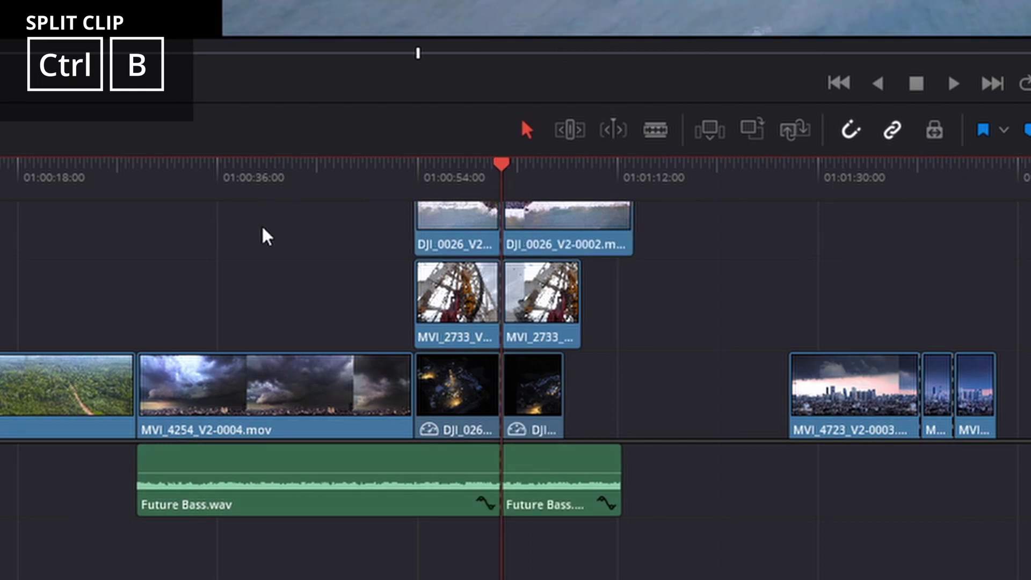
Move the playhead to a new cut point and split only the left MVI_2733 piece
{"action": "left_click", "coordinate": [482, 168]}
{"action": "left_click_drag", "start_coordinate": [483, 169], "coordinate": [461, 171]}
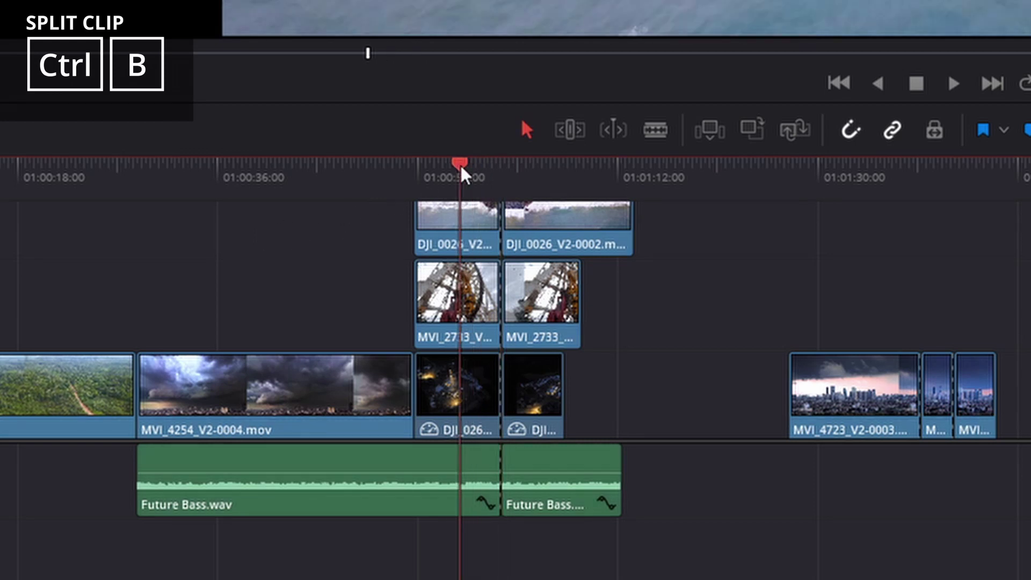
{"action": "left_click", "coordinate": [472, 300]}
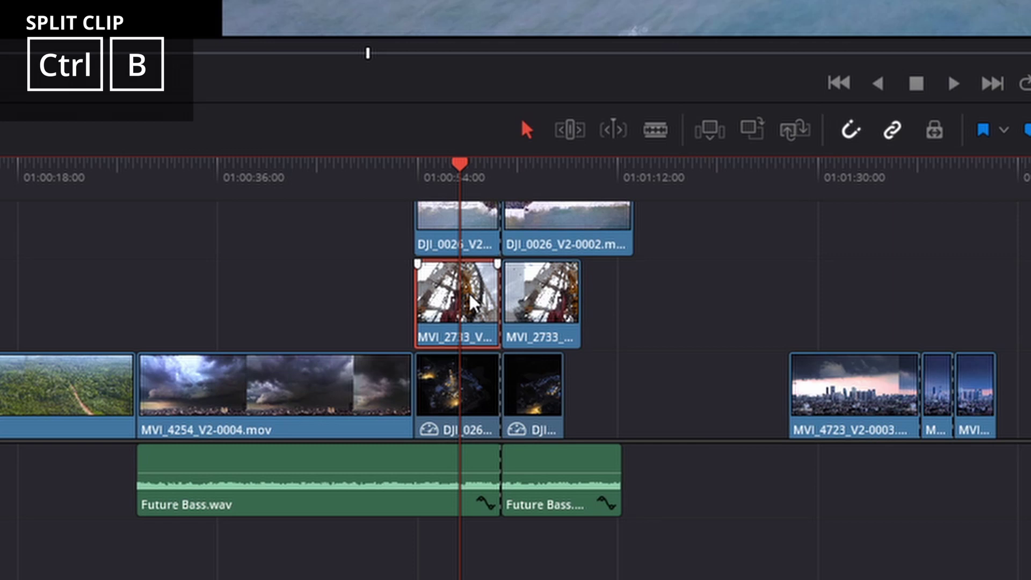
{"action": "key", "text": "ctrl+b"}
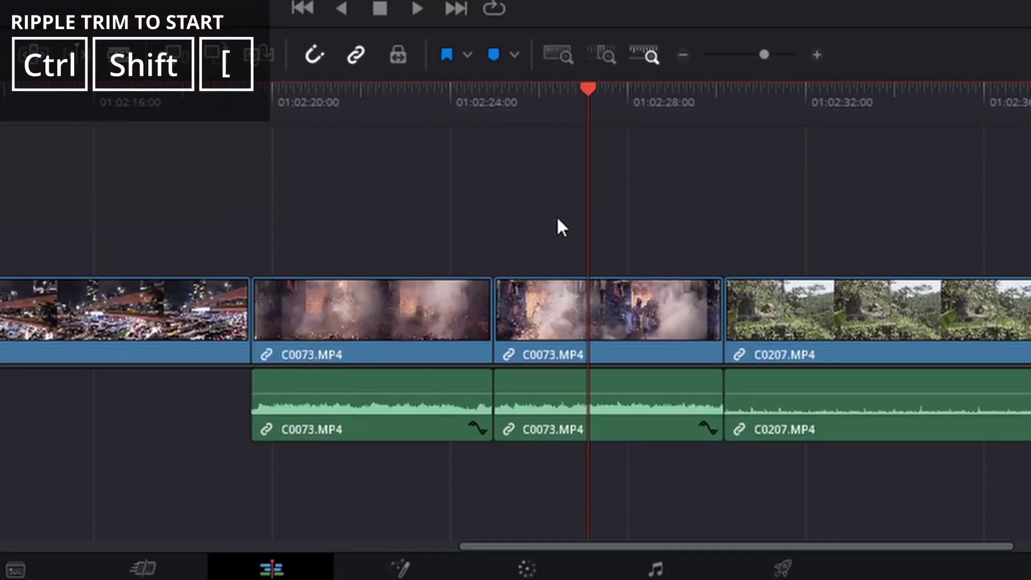
Split the second C0073 clip, delete the short piece, then delete the gap to ripple clips left
{"action": "key", "text": "ctrl+b"}
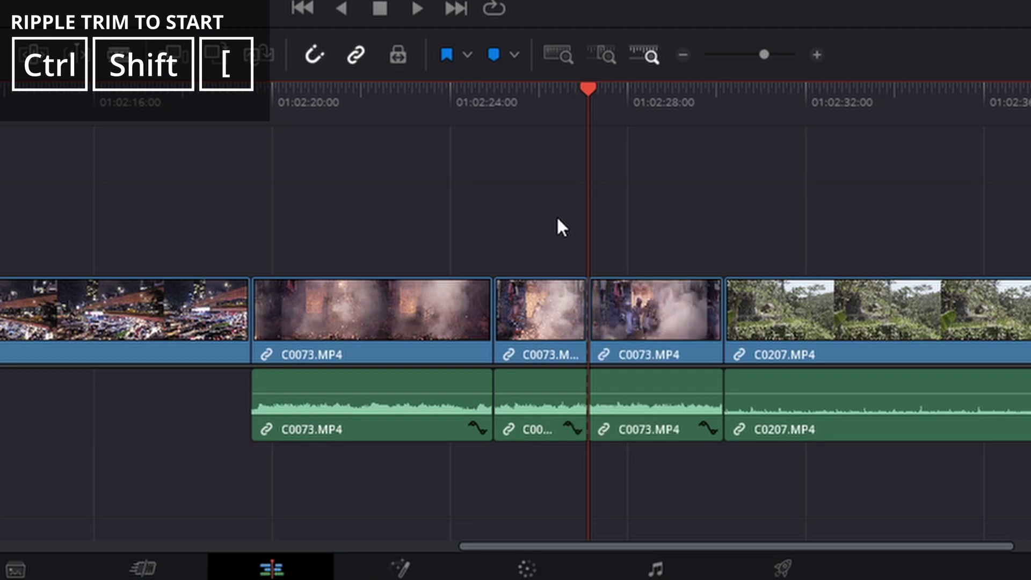
{"action": "left_click", "coordinate": [540, 287]}
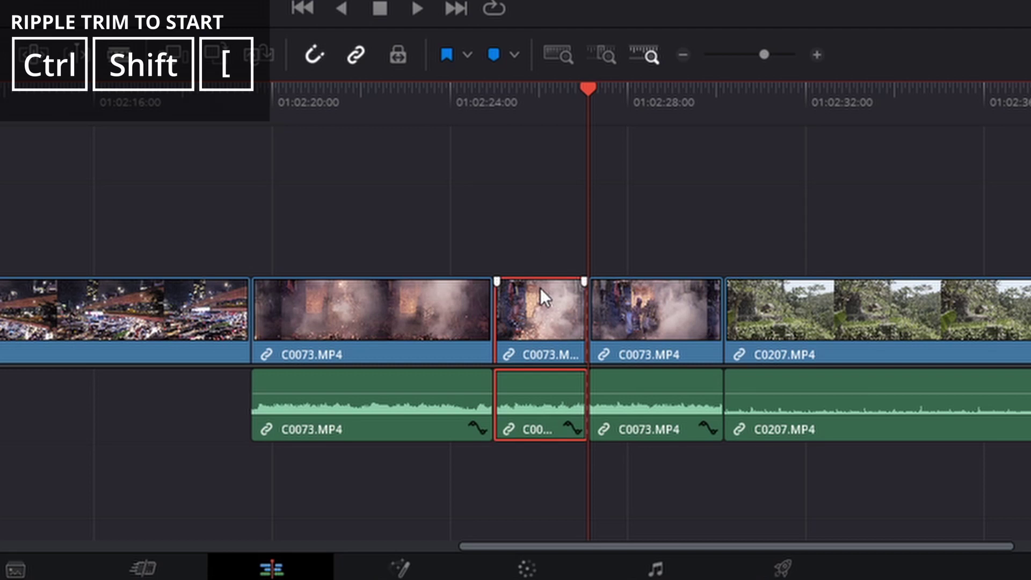
{"action": "key", "text": "BackSpace"}
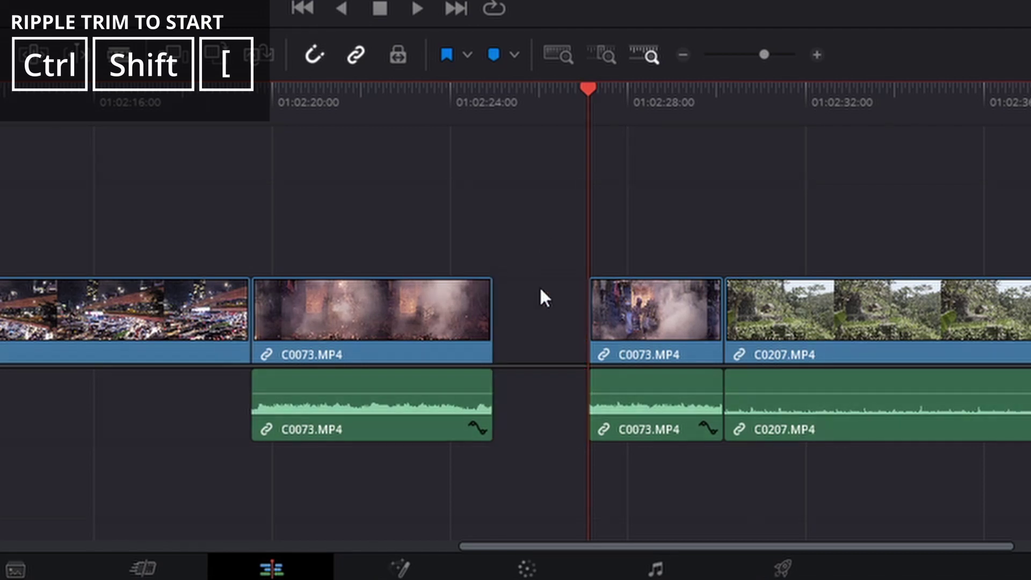
{"action": "left_click", "coordinate": [540, 289]}
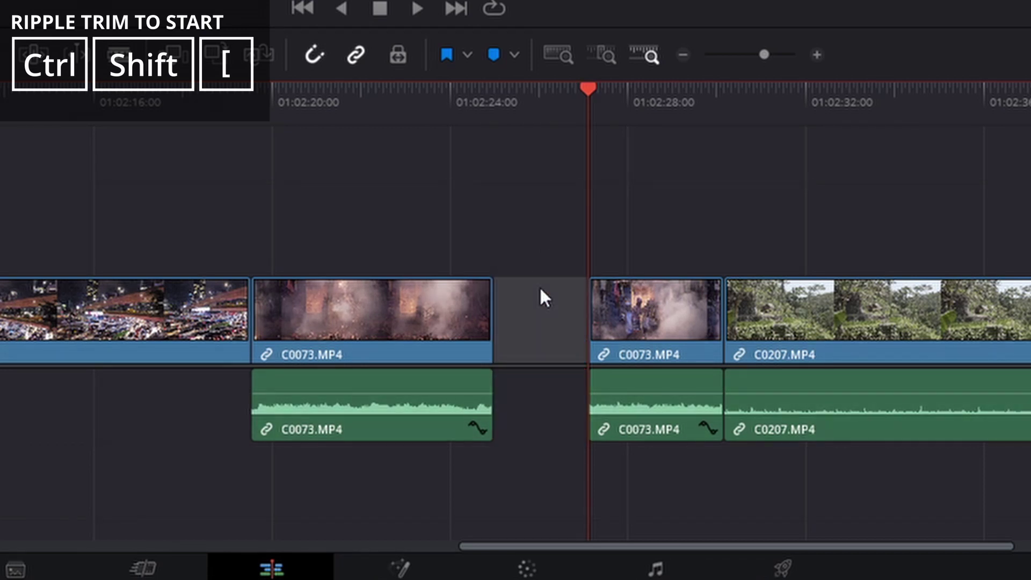
{"action": "key", "text": "BackSpace"}
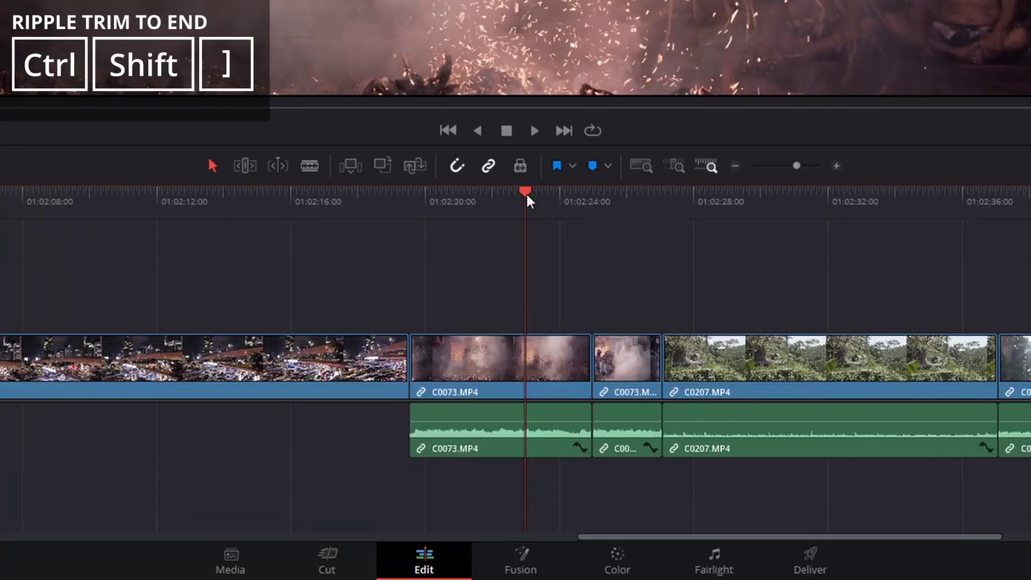
Ripple-trim the first C0073 clip's end to the playhead with Ctrl+Shift+]
{"action": "key", "text": "ctrl+shift+bracketright"}
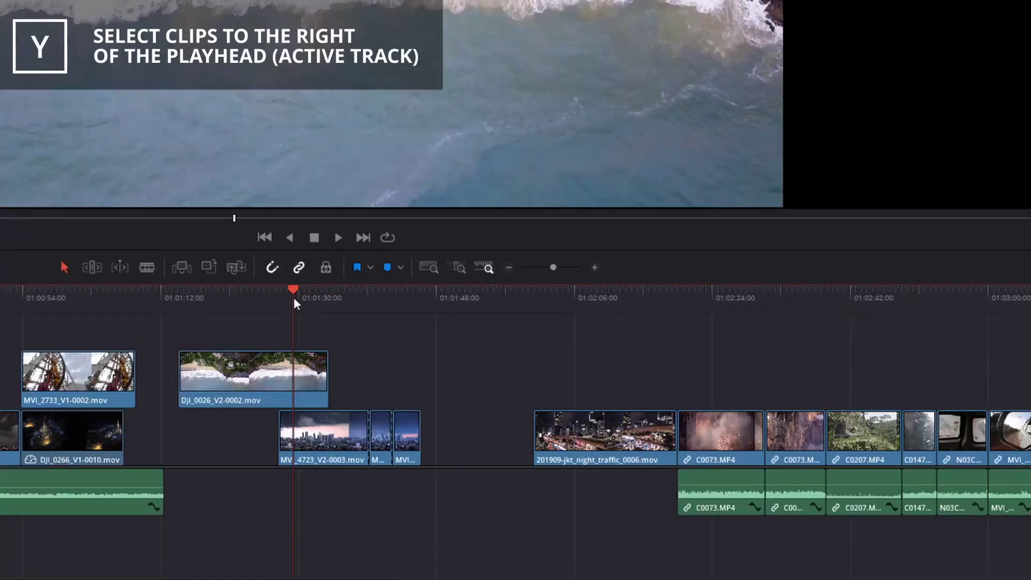
Select the active track's clips to the right of the playhead with Y
{"action": "key", "text": "y"}
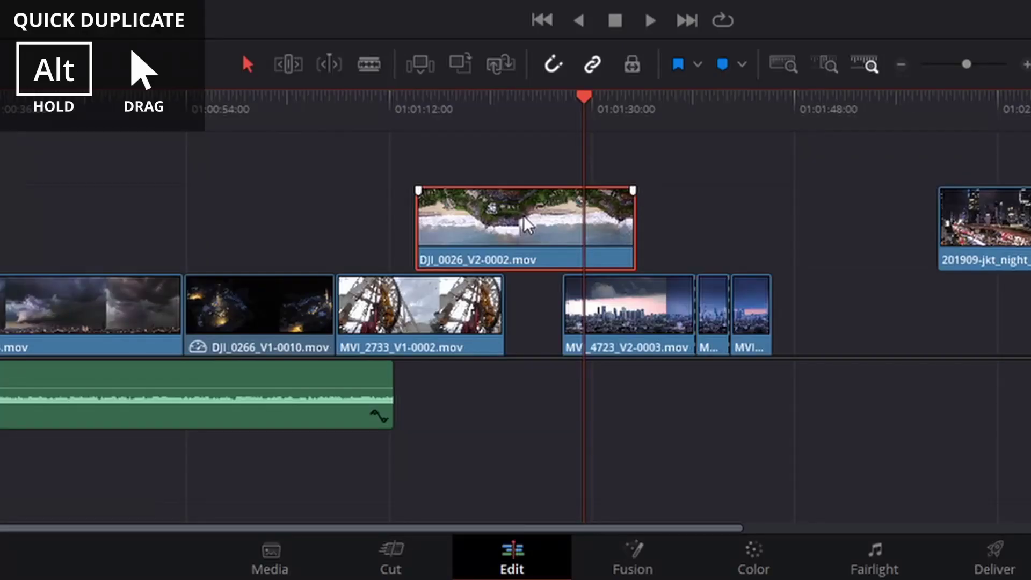
{"action": "left_click_drag", "start_coordinate": [523, 226], "coordinate": [402, 222]}
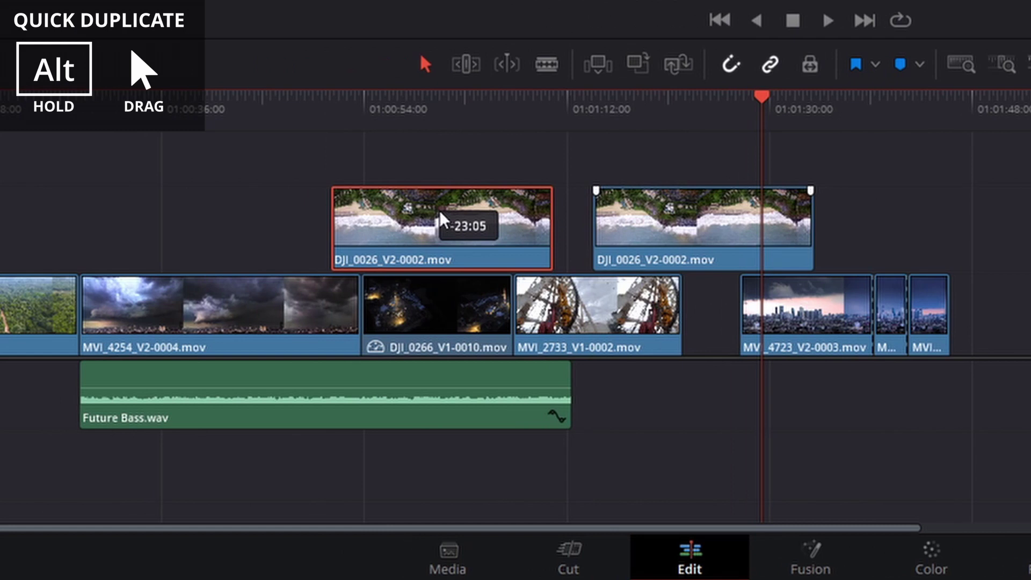
Duplicate the DJI_0026 beach clip earlier in the timeline and raise the copy onto a higher track
{"action": "left_click_drag", "start_coordinate": [439, 211], "coordinate": [440, 211]}
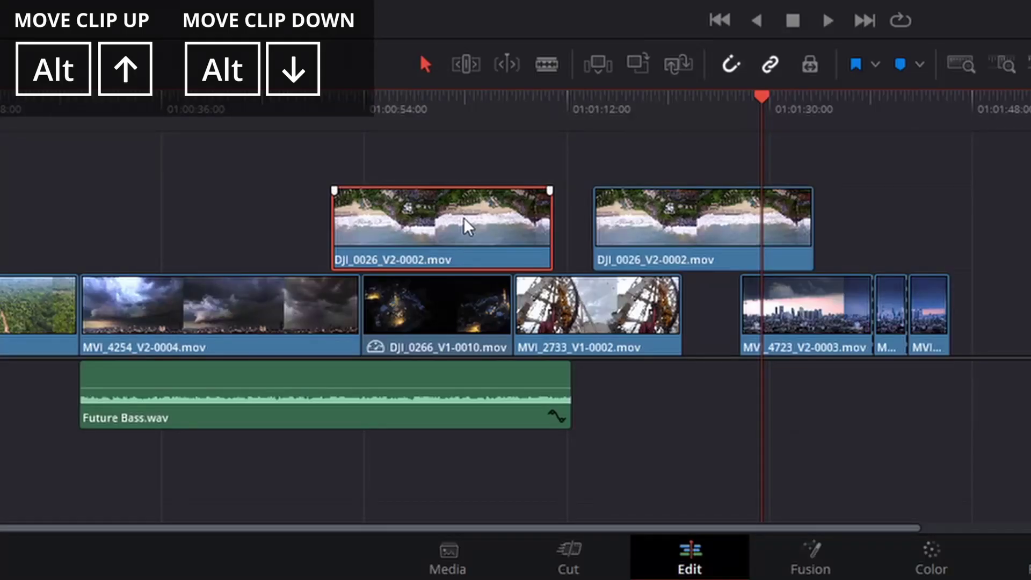
{"action": "key", "text": "alt+Up"}
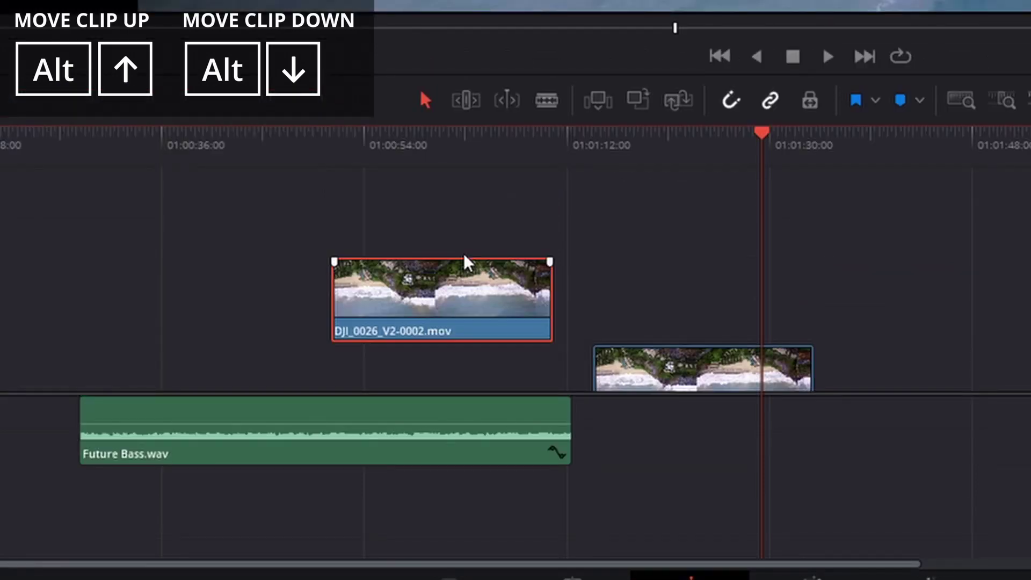
{"action": "key", "text": "alt+Down"}
{"action": "key", "text": "alt+Up"}
{"action": "key", "text": "alt+Up"}
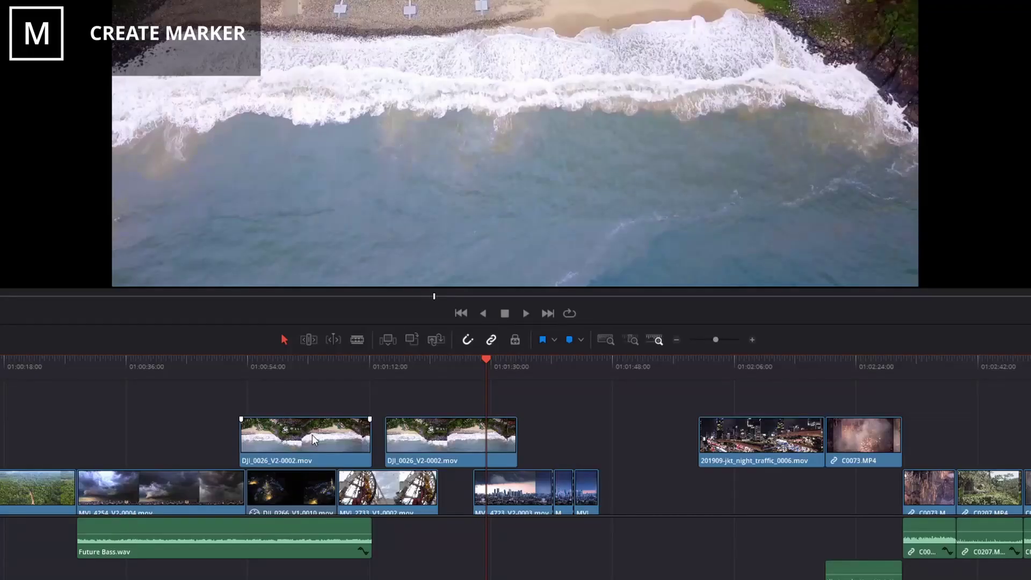
Add a red marker on the ruler at the playhead, then scrub to the skyline clip
{"action": "key", "text": "m"}
{"action": "key", "text": "m"}
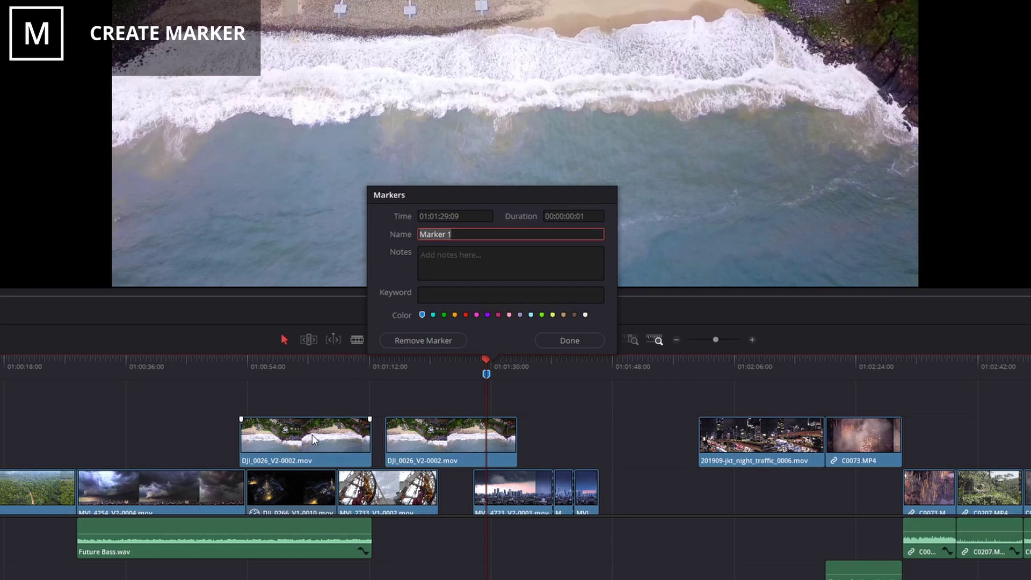
{"action": "left_click", "coordinate": [466, 314]}
{"action": "left_click", "coordinate": [563, 341]}
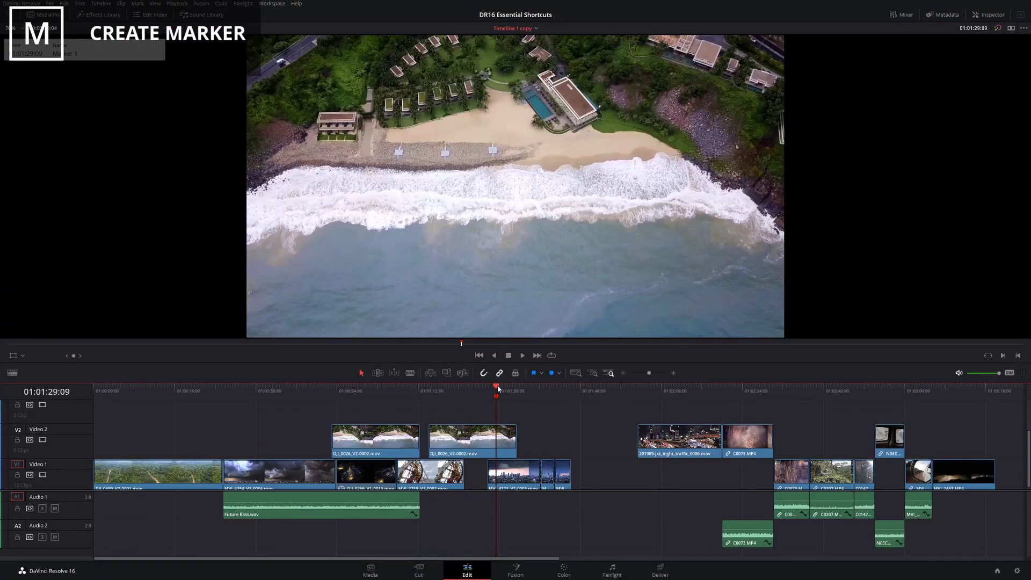
{"action": "left_click_drag", "start_coordinate": [497, 385], "coordinate": [533, 387]}
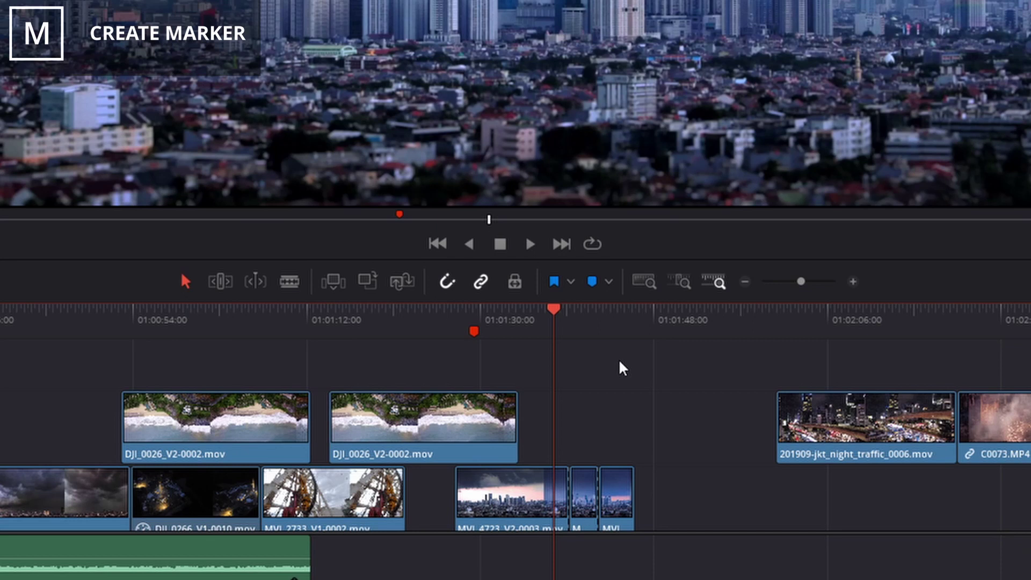
Add a blue timeline marker, scrub back to the skyline shot, and mark the second DJI_0026 clip
{"action": "key", "text": "m"}
{"action": "left_click", "coordinate": [663, 318]}
{"action": "left_click_drag", "start_coordinate": [663, 318], "coordinate": [517, 317]}
{"action": "left_click", "coordinate": [390, 414]}
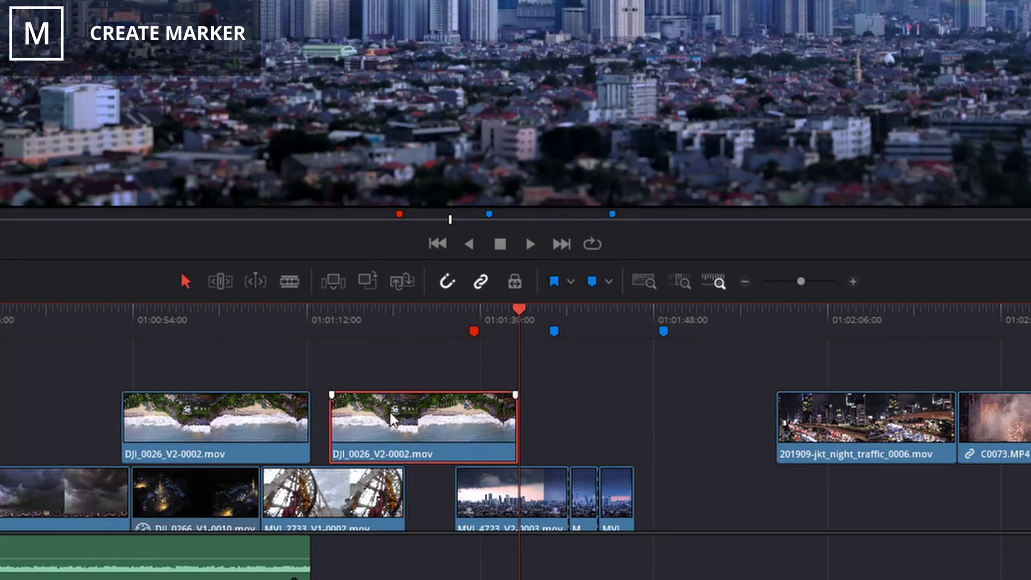
{"action": "left_click", "coordinate": [401, 310]}
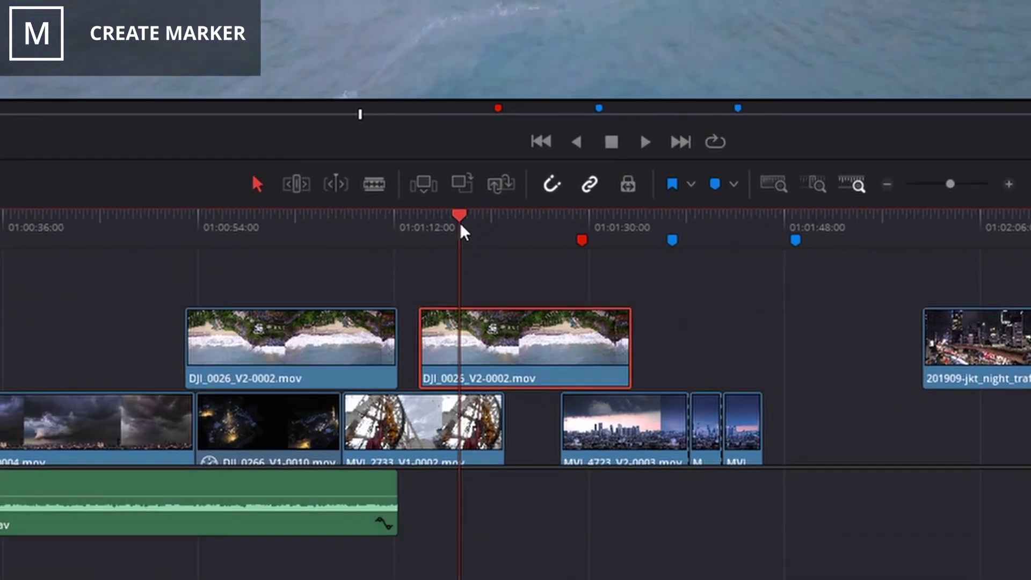
{"action": "key", "text": "m"}
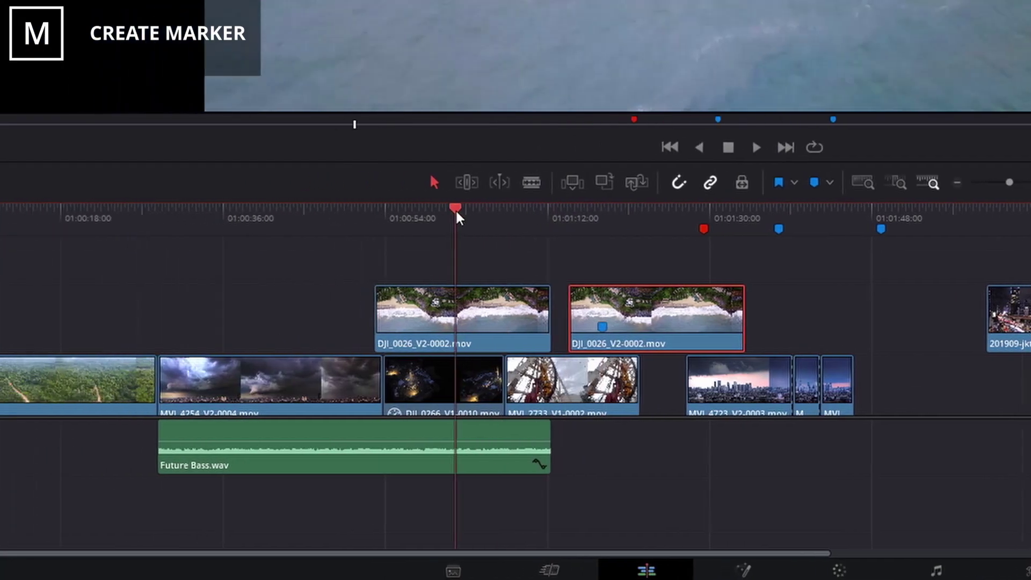
Add markers to the first DJI_0026 clip and the Future Bass audio clip
{"action": "left_click", "coordinate": [495, 302]}
{"action": "key", "text": "m"}
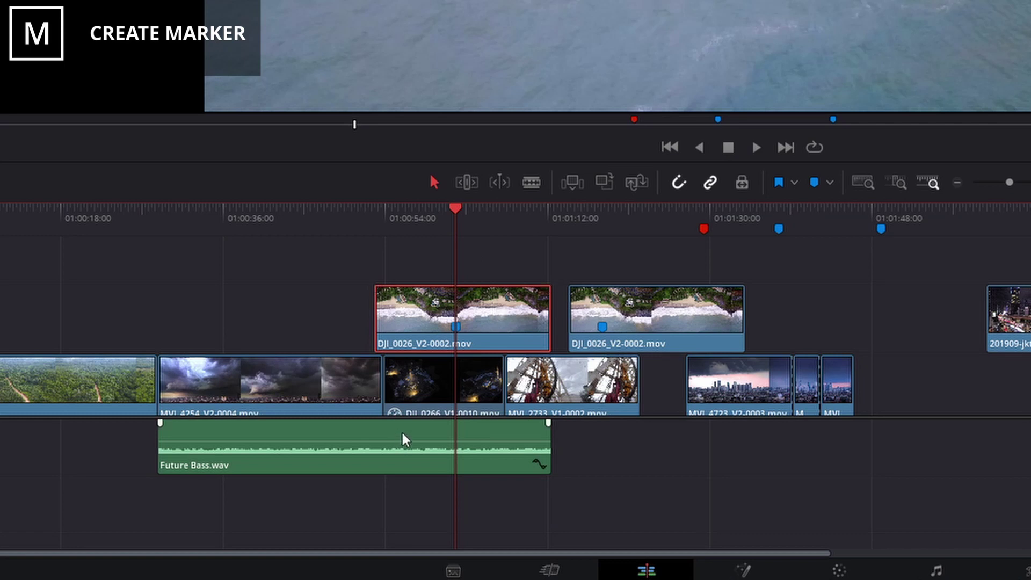
{"action": "left_click", "coordinate": [402, 434]}
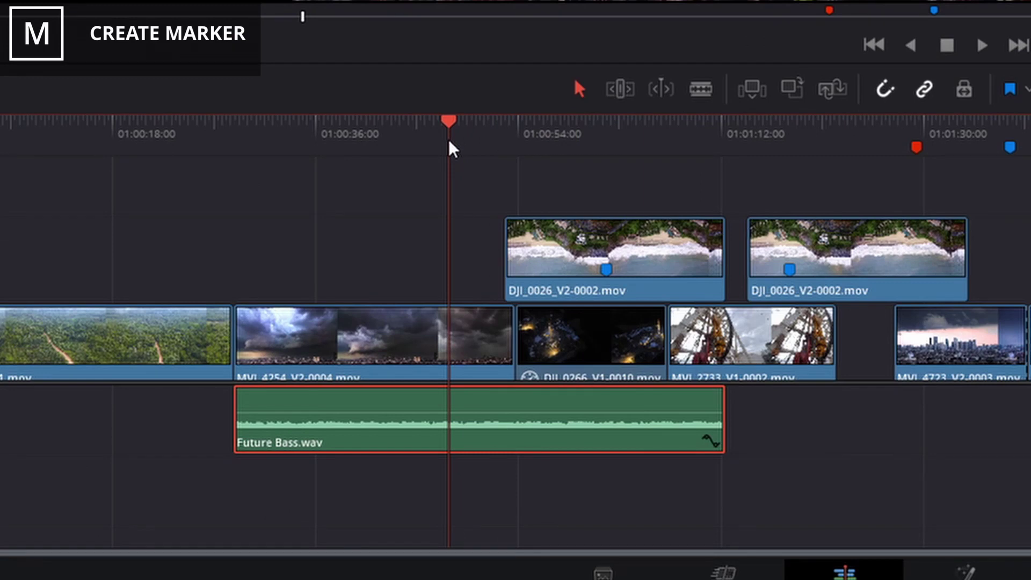
{"action": "key", "text": "m"}
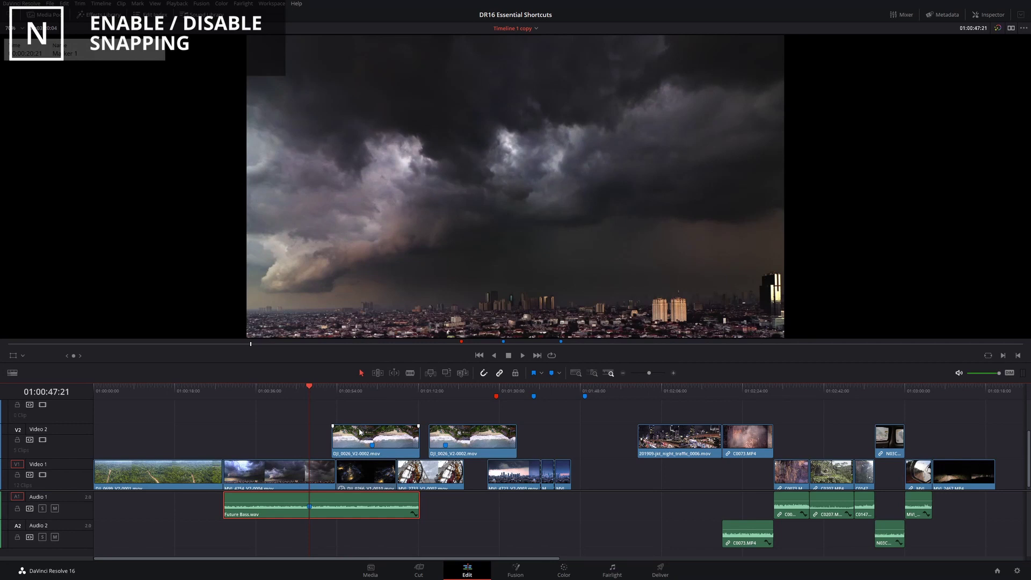
Snap the first DJI_0026 clip into place, drag Future Bass.wav later, and disable snapping
{"action": "left_click_drag", "start_coordinate": [360, 432], "coordinate": [364, 430]}
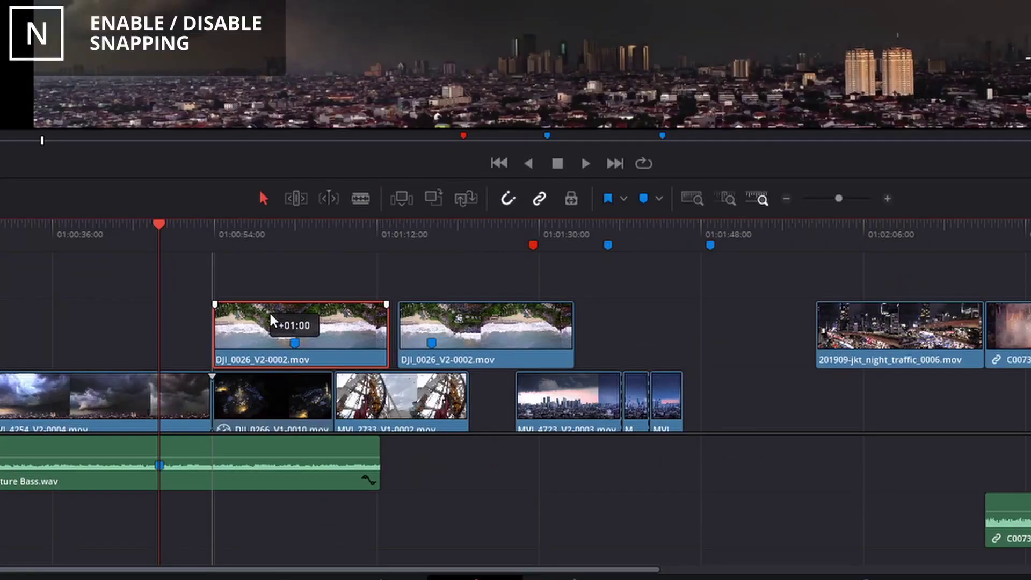
{"action": "mouse_move", "coordinate": [271, 318]}
{"action": "left_mouse_down"}
{"action": "mouse_move", "coordinate": [418, 330]}
{"action": "mouse_move", "coordinate": [360, 332]}
{"action": "left_mouse_up"}
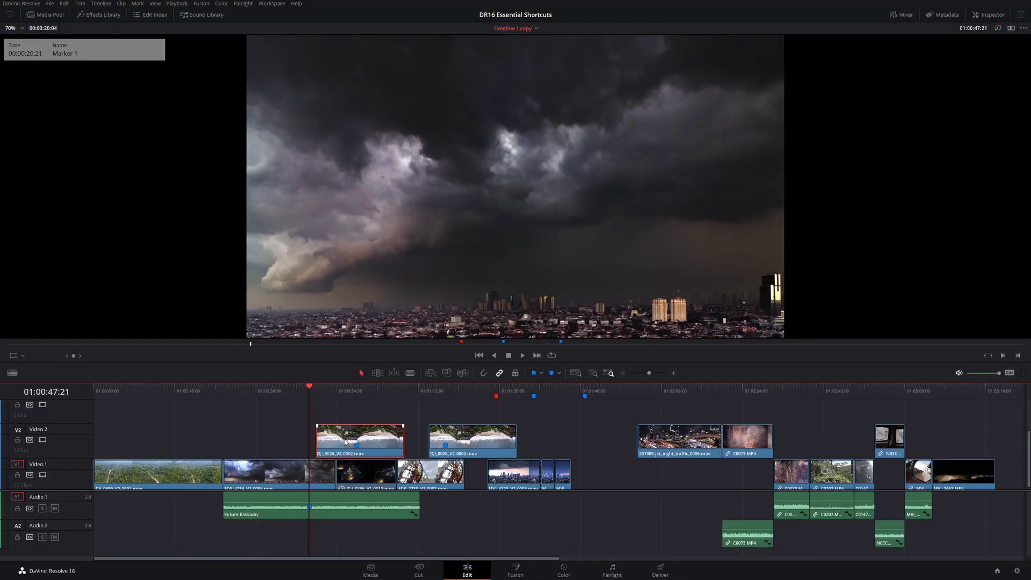
{"action": "mouse_move", "coordinate": [311, 507]}
{"action": "left_click", "coordinate": [310, 509]}
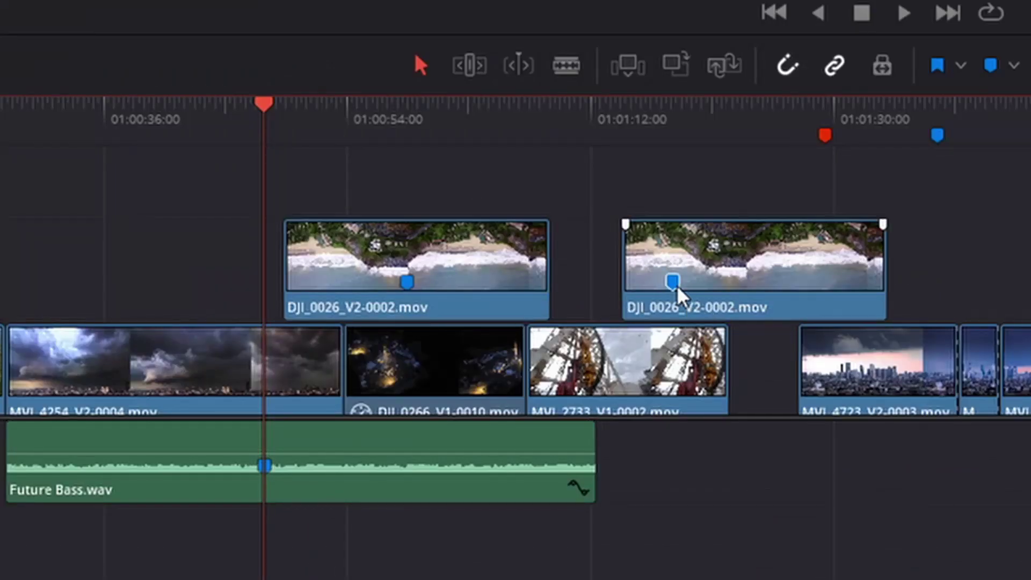
{"action": "mouse_move", "coordinate": [363, 506]}
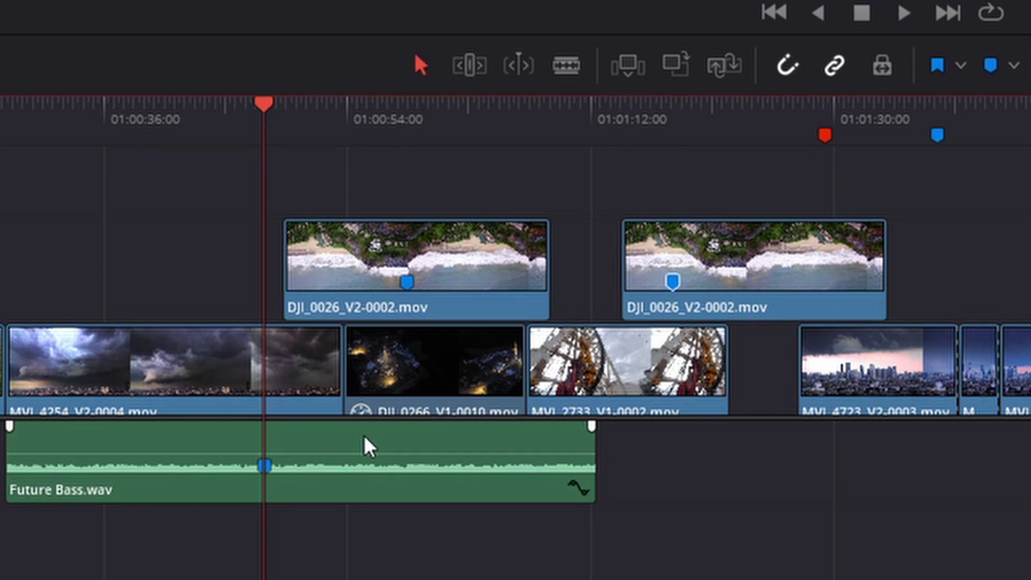
{"action": "left_click_drag", "start_coordinate": [365, 447], "coordinate": [633, 451]}
{"action": "key", "text": "n"}
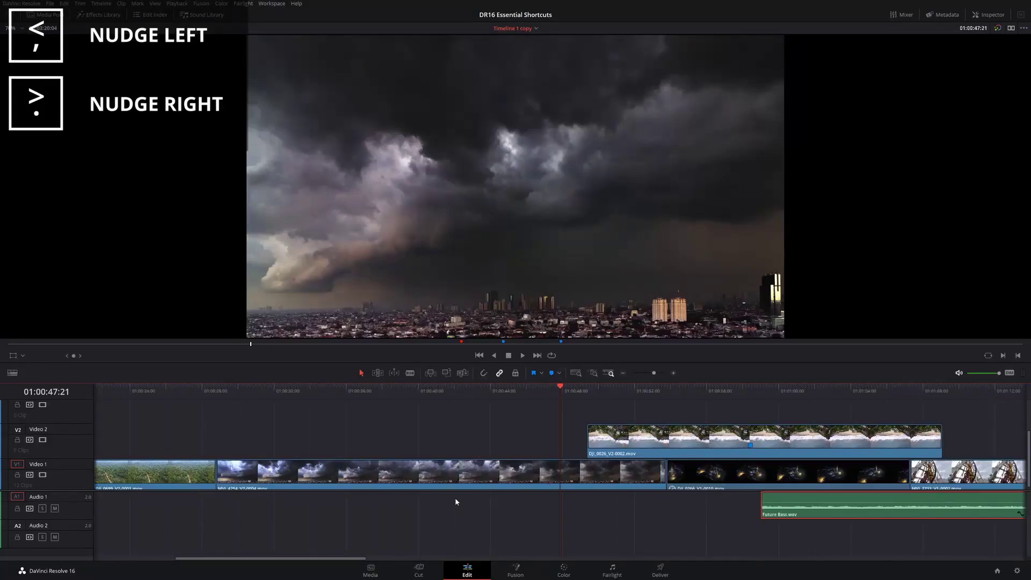
Nudge the Video 2 DJI_0026 clip a frame earlier with comma, then later with period
{"action": "left_click", "coordinate": [667, 435]}
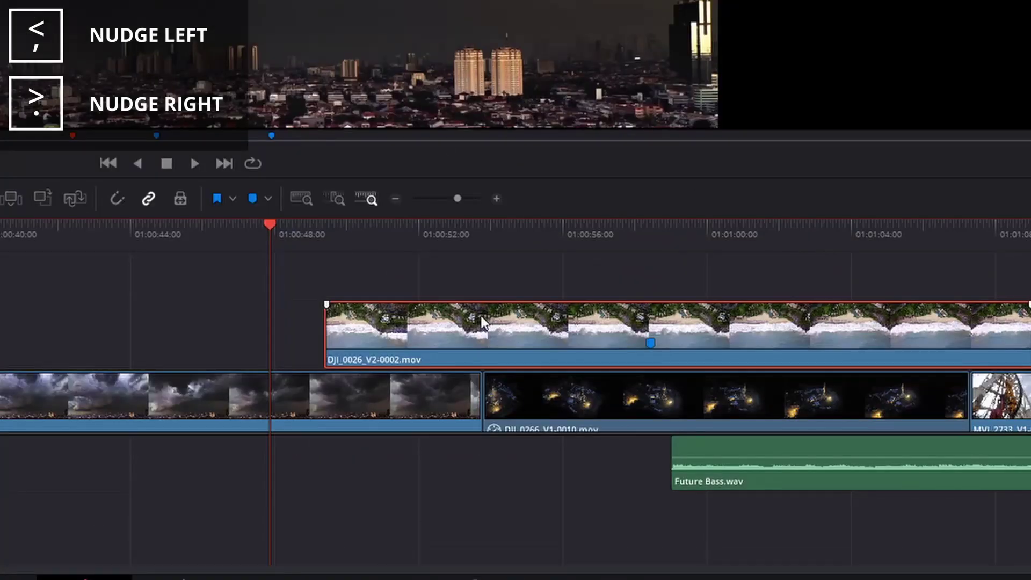
{"action": "key", "text": "comma"}
{"action": "key", "text": "comma"}
{"action": "key", "text": "comma"}
{"action": "key", "text": "comma"}
{"action": "key", "text": "comma"}
{"action": "key", "text": "comma"}
{"action": "key", "text": "comma"}
{"action": "key", "text": "comma"}
{"action": "key", "text": "comma"}
{"action": "key", "text": "comma"}
{"action": "key", "text": "comma"}
{"action": "key", "text": "period"}
{"action": "key", "text": "period"}
{"action": "key", "text": "period"}
{"action": "key", "text": "period"}
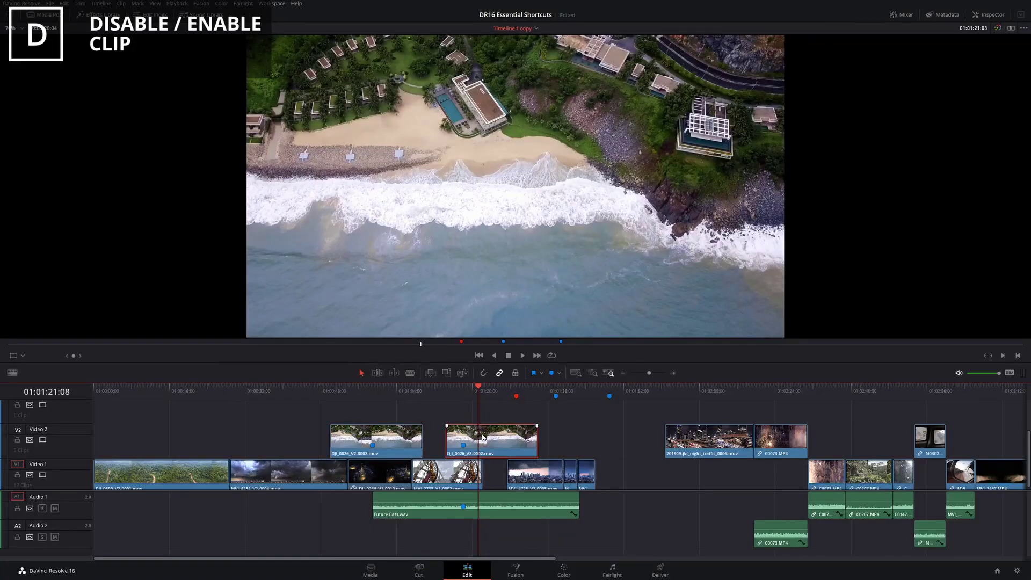
Toggle the V2 DJI_0026 clip off and on, then disable Future Bass.wav via Alt+Down selection
{"action": "key", "text": "d"}
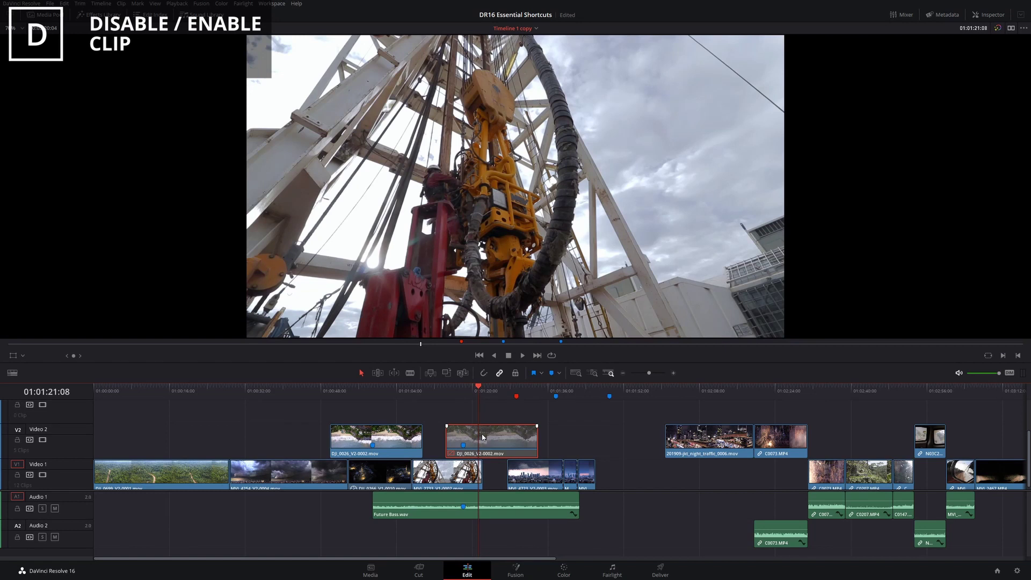
{"action": "key", "text": "d"}
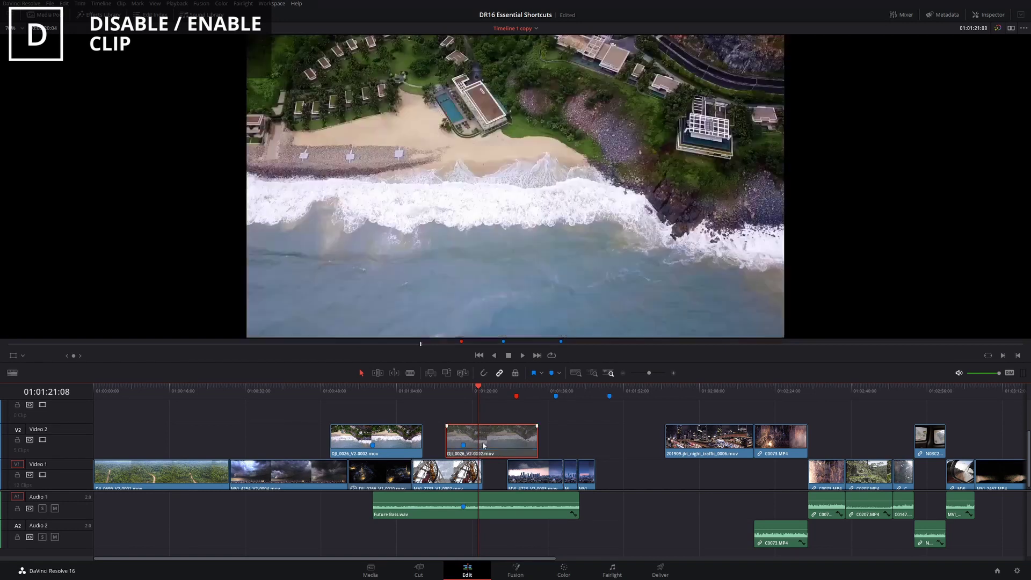
{"action": "key", "text": "alt+Down"}
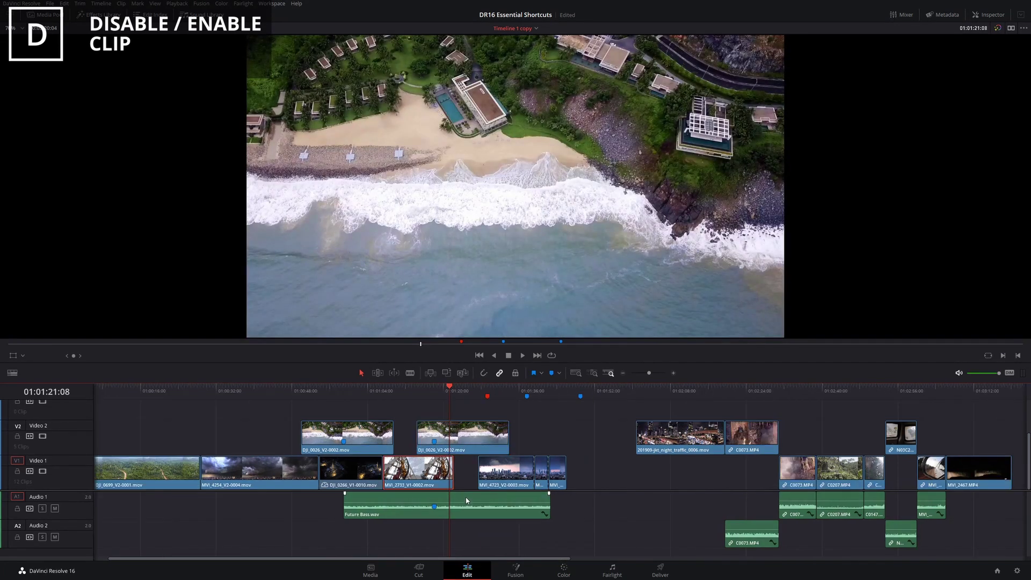
{"action": "key", "text": "alt+Down"}
{"action": "key", "text": "d"}
{"action": "key", "text": "d"}
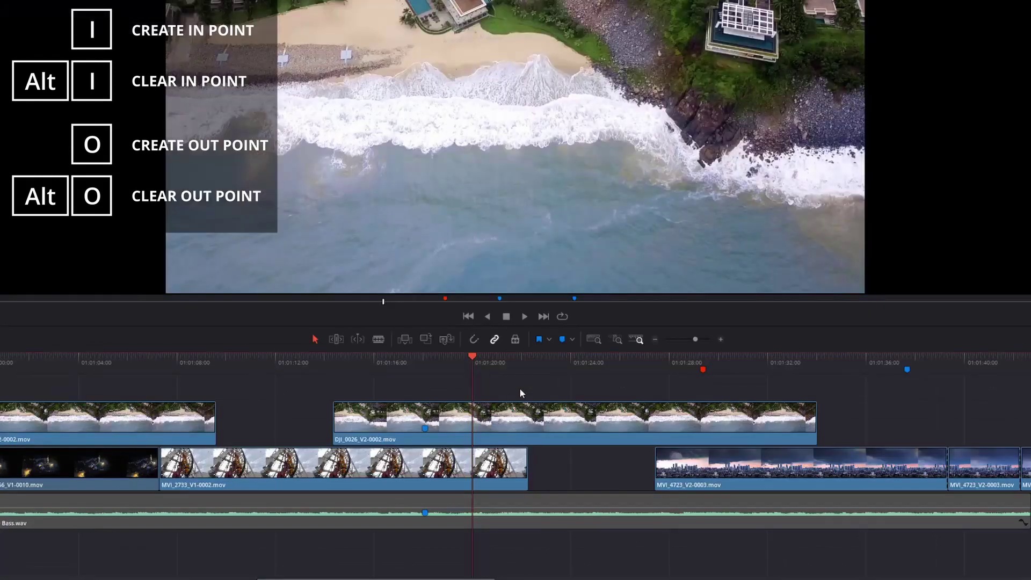
{"action": "key", "text": "i"}
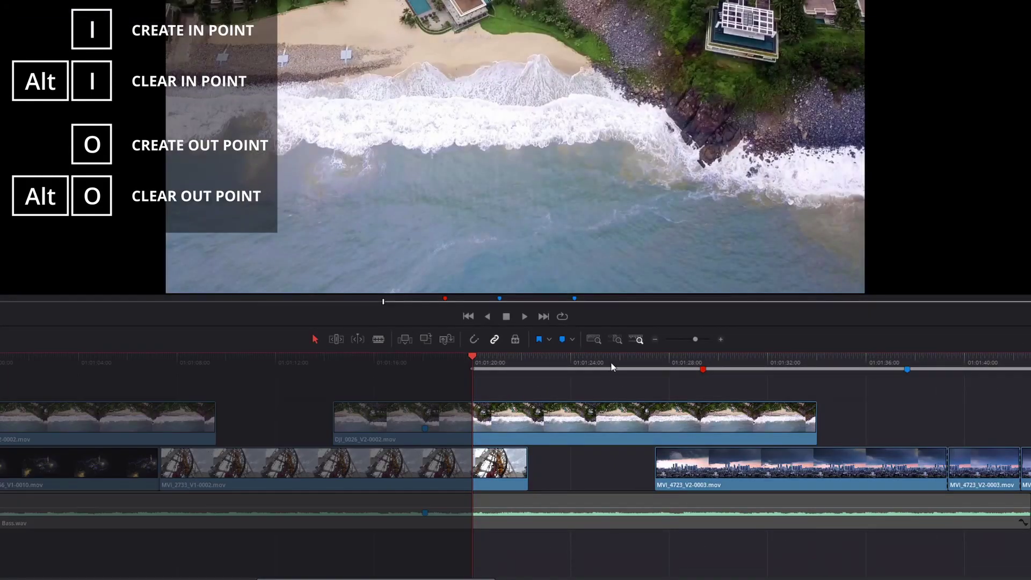
{"action": "left_click", "coordinate": [612, 364]}
{"action": "key", "text": "o"}
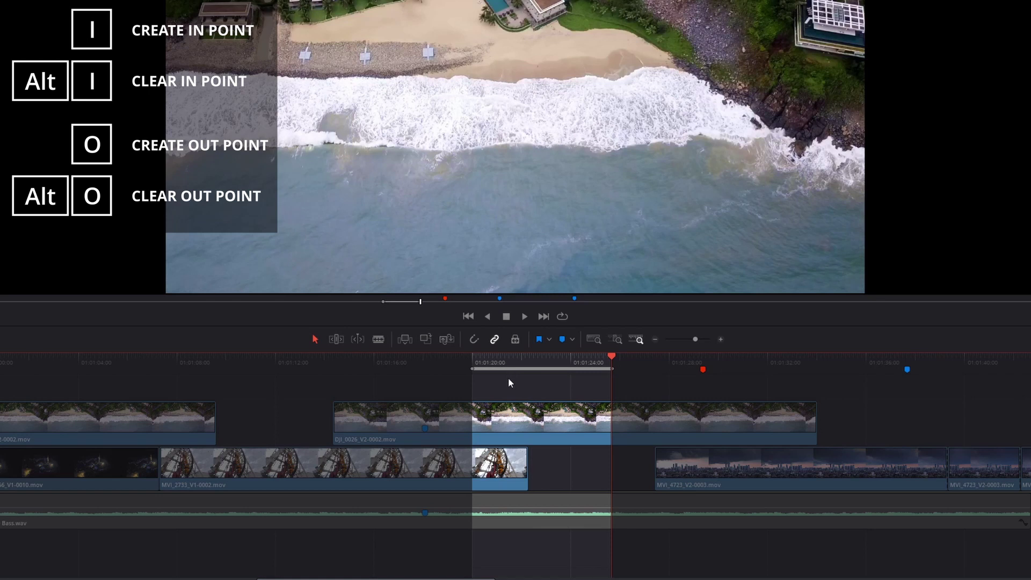
{"action": "key", "text": "alt+i"}
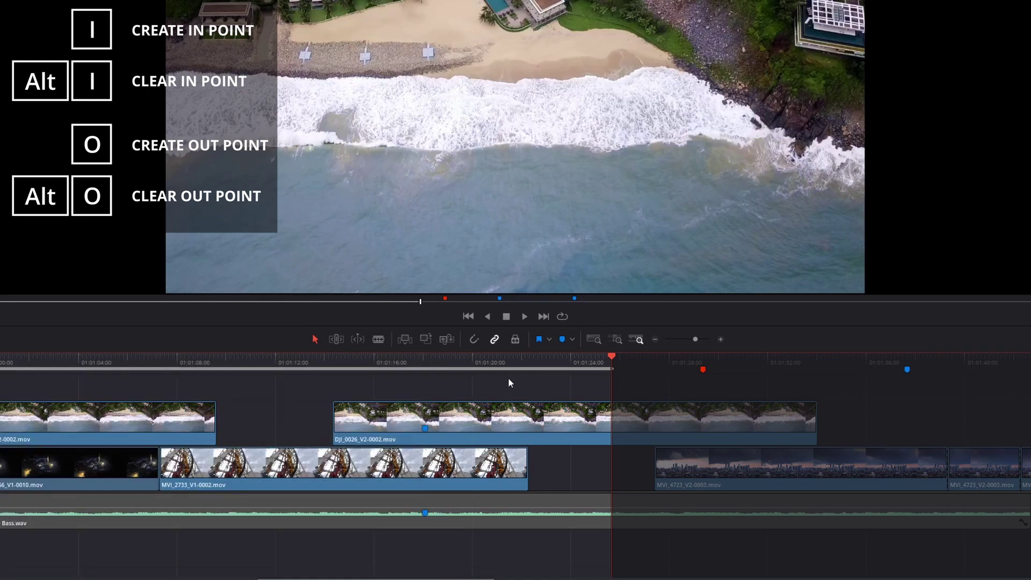
{"action": "key", "text": "alt+o"}
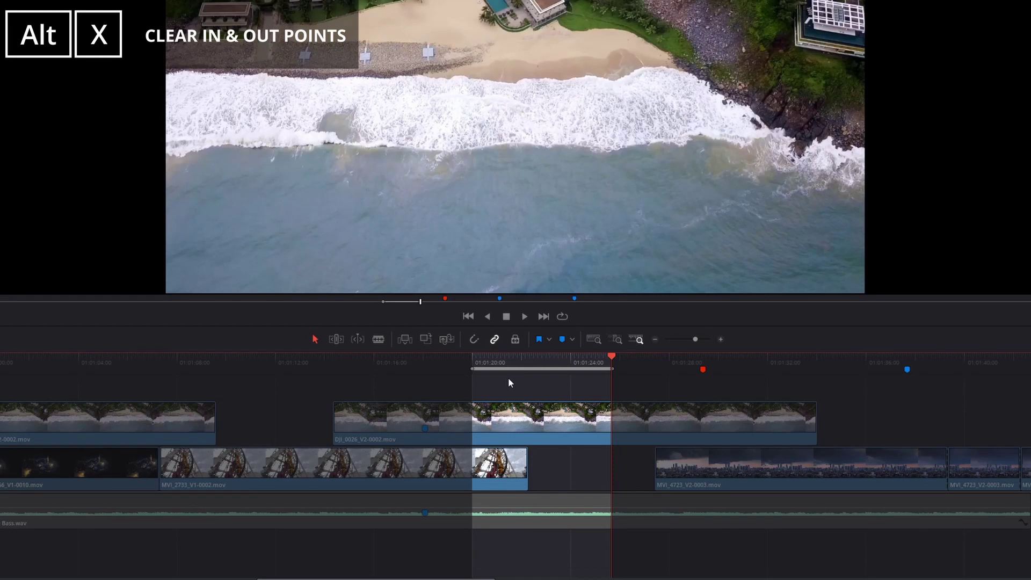
{"action": "key", "text": "alt+x"}
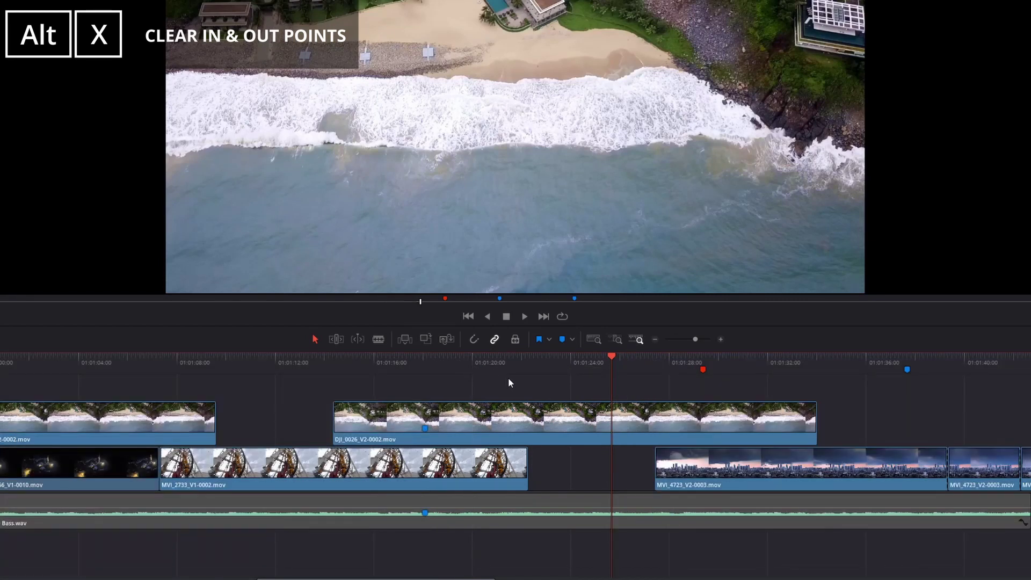